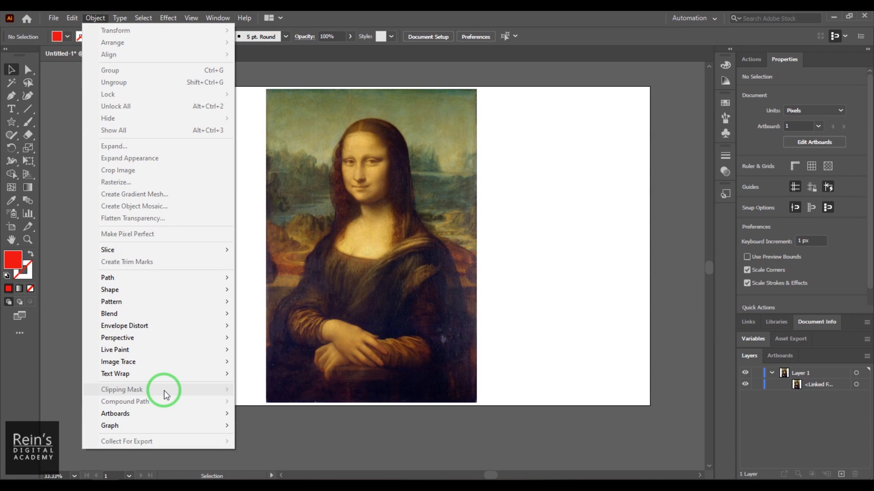
Draw a red five-pointed star about 631 × 630 px and place it over the Mona Lisa picture
{"action": "left_click", "coordinate": [494, 448]}
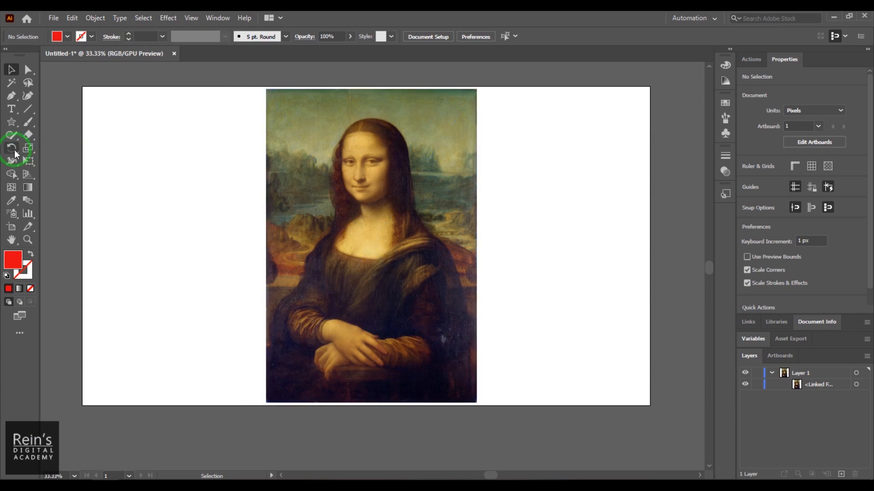
{"action": "left_click", "coordinate": [13, 124]}
{"action": "left_click", "coordinate": [58, 177]}
{"action": "left_click_drag", "start_coordinate": [200, 177], "coordinate": [271, 246]}
{"action": "left_click", "coordinate": [9, 70]}
{"action": "left_click_drag", "start_coordinate": [189, 169], "coordinate": [359, 245]}
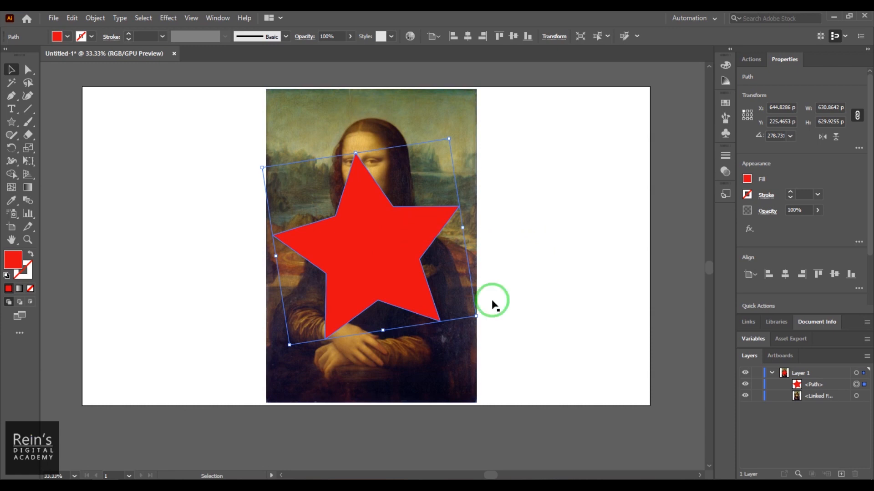
Select the star together with the picture and make a clipping mask from them
{"action": "left_click", "coordinate": [450, 113], "text": "shift"}
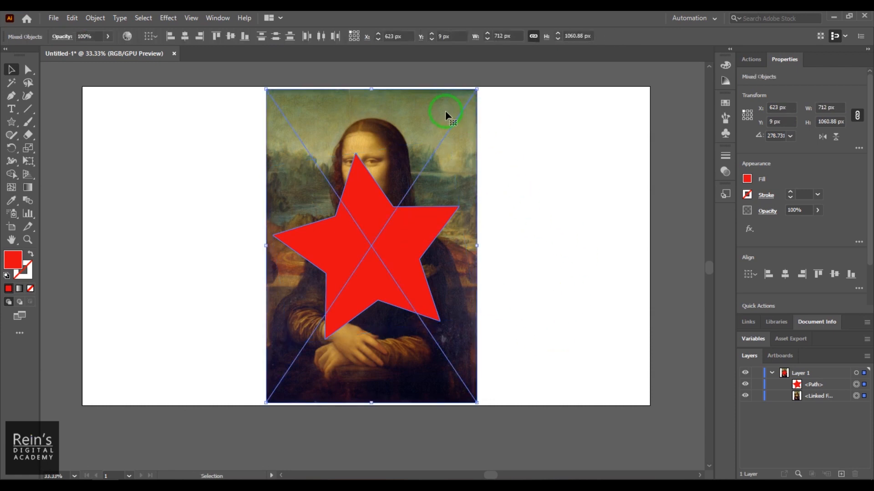
{"action": "left_click", "coordinate": [95, 18]}
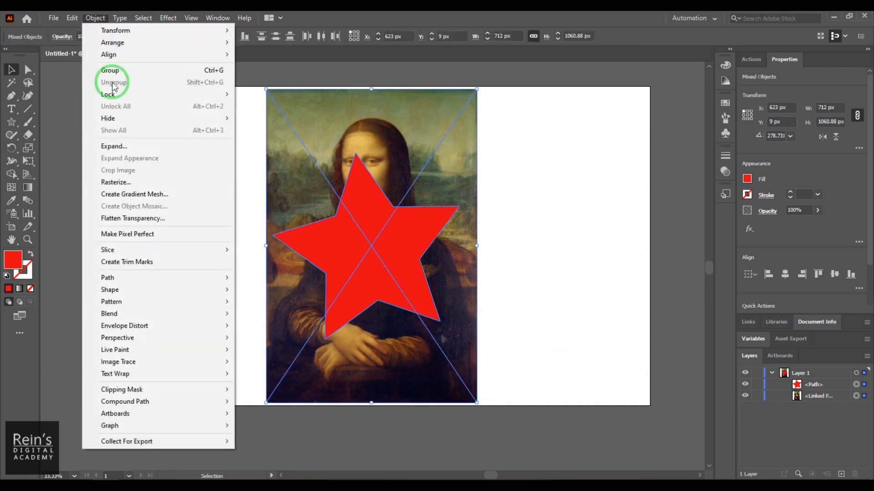
{"action": "mouse_move", "coordinate": [176, 394]}
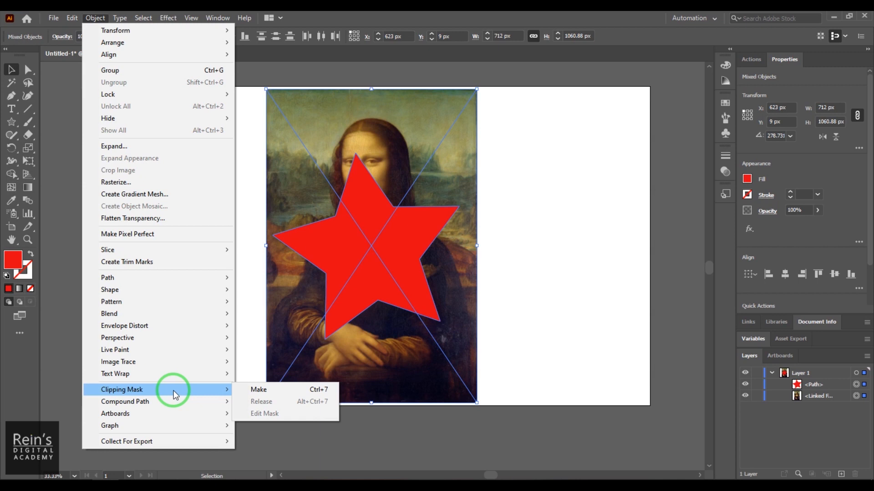
{"action": "left_click", "coordinate": [291, 392]}
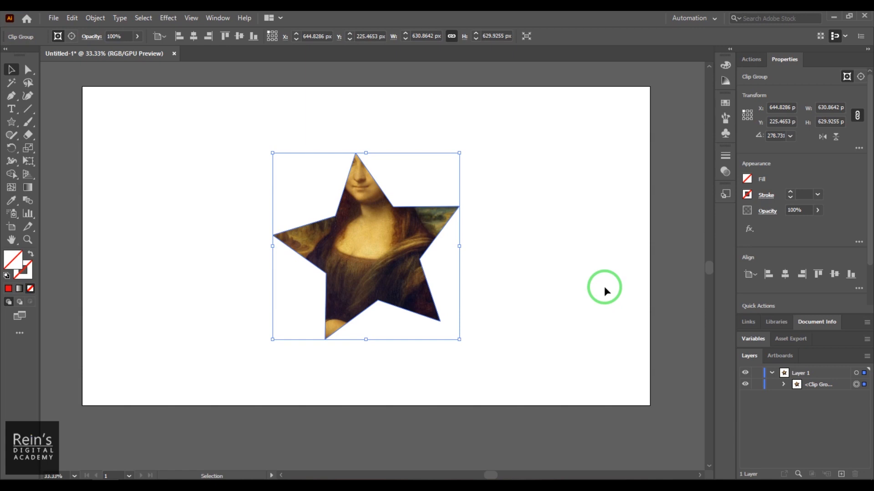
Edit the contents of the star clip group and move the picture down so the face sits inside the star
{"action": "left_click", "coordinate": [473, 209]}
{"action": "left_click", "coordinate": [405, 210]}
{"action": "left_click", "coordinate": [102, 19]}
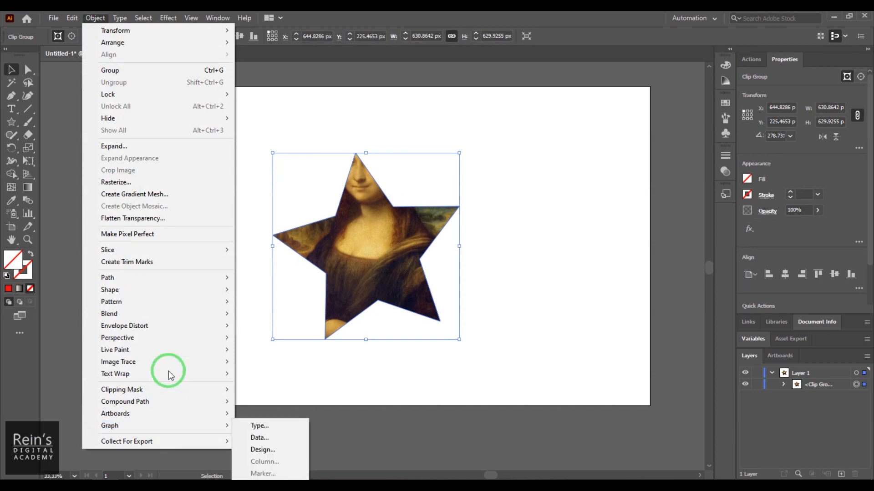
{"action": "mouse_move", "coordinate": [203, 391]}
{"action": "left_click", "coordinate": [270, 414]}
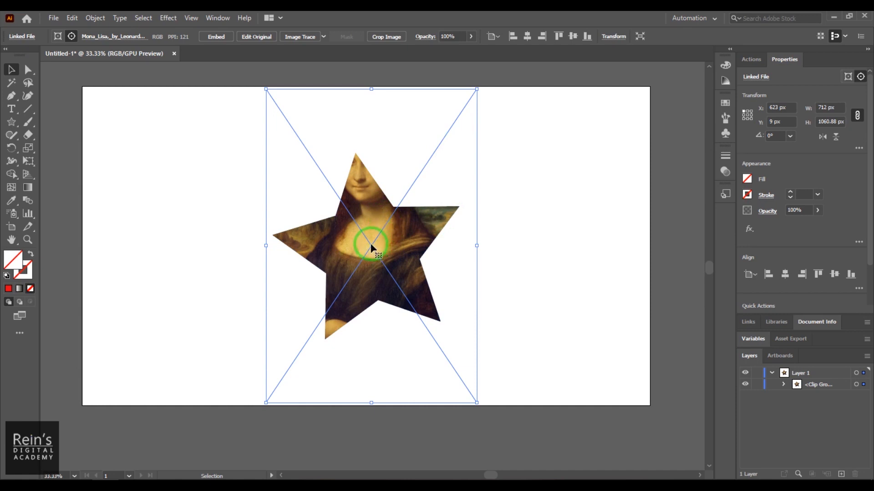
{"action": "left_click_drag", "start_coordinate": [371, 244], "coordinate": [371, 297]}
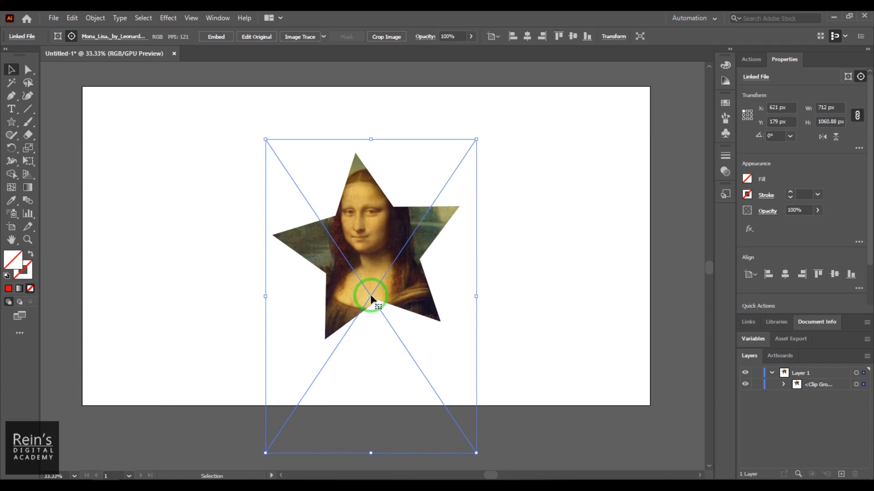
{"action": "left_click_drag", "start_coordinate": [371, 298], "coordinate": [372, 308]}
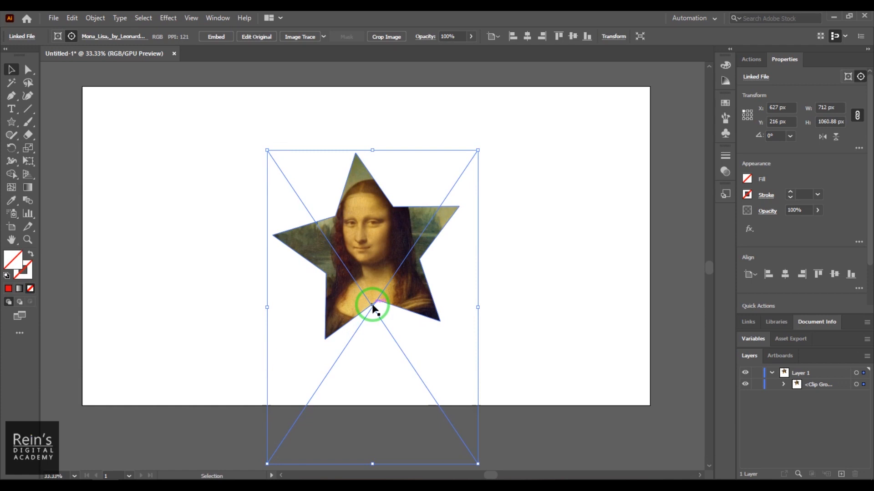
{"action": "left_click_drag", "start_coordinate": [372, 308], "coordinate": [369, 312]}
{"action": "left_click", "coordinate": [470, 302]}
Move the star clip group slightly up and to the left, and round all its corners to about 50 px
{"action": "left_click", "coordinate": [395, 255]}
{"action": "left_click_drag", "start_coordinate": [394, 254], "coordinate": [354, 241]}
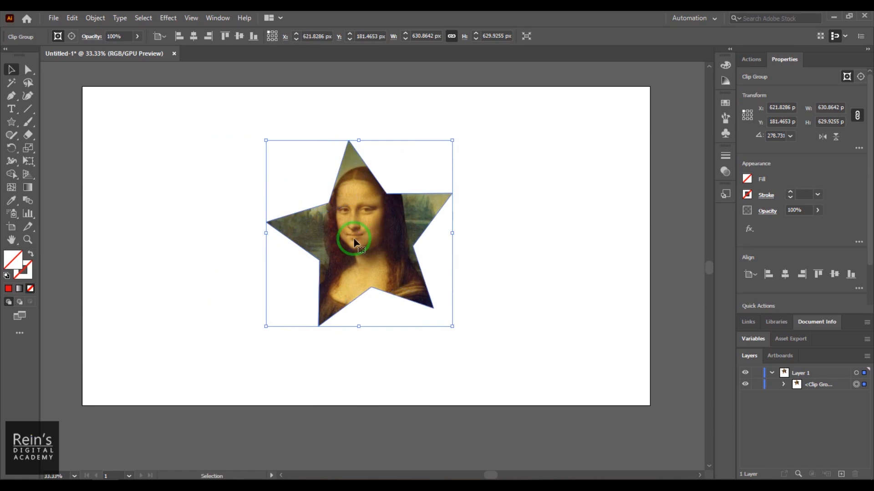
{"action": "left_click", "coordinate": [29, 69]}
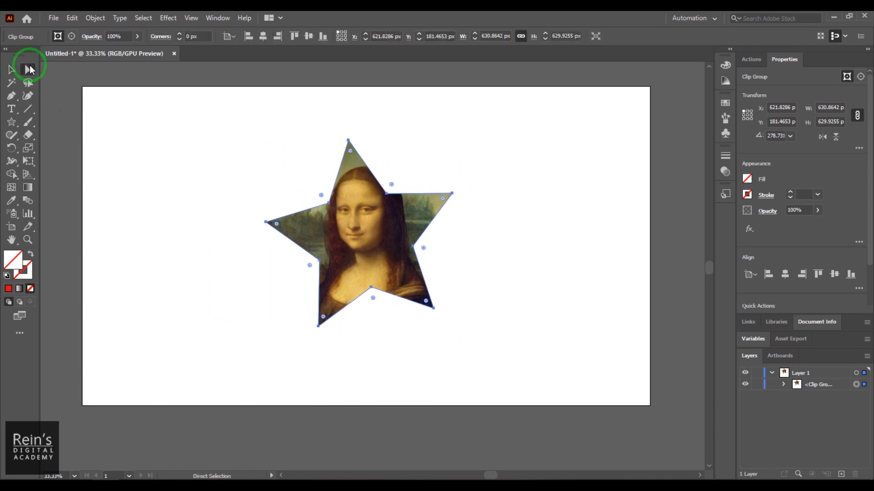
{"action": "left_click_drag", "start_coordinate": [351, 151], "coordinate": [364, 175]}
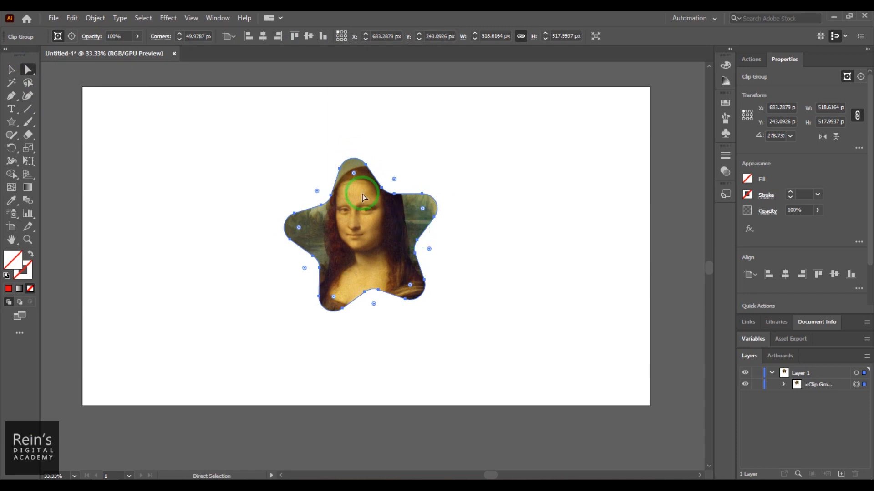
{"action": "left_click", "coordinate": [12, 70]}
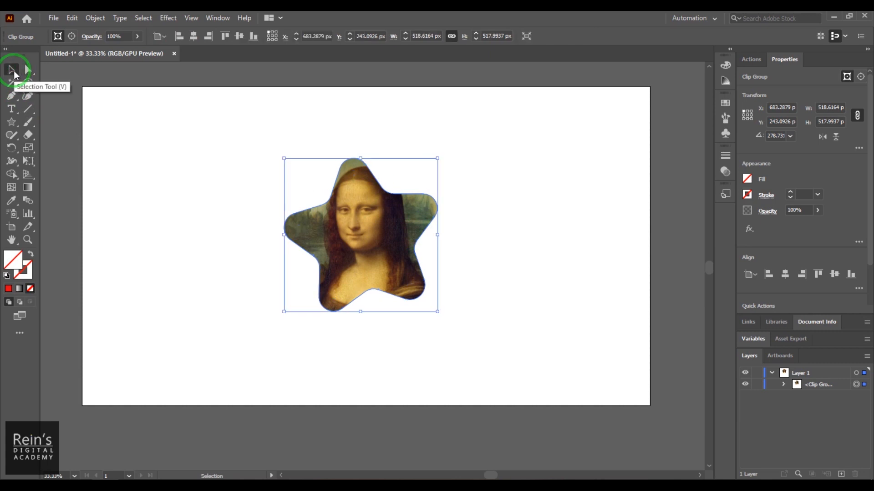
{"action": "left_click", "coordinate": [581, 234]}
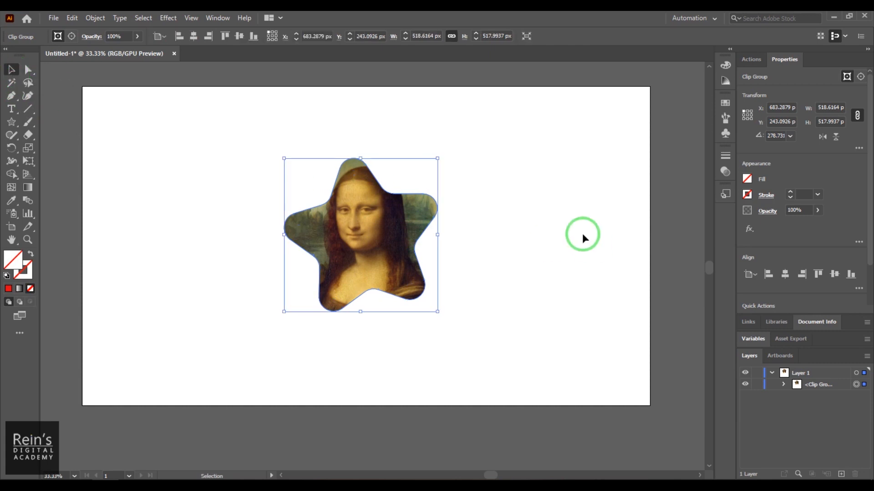
Release the star's clipping mask and delete both the picture and the star path
{"action": "left_click", "coordinate": [373, 212]}
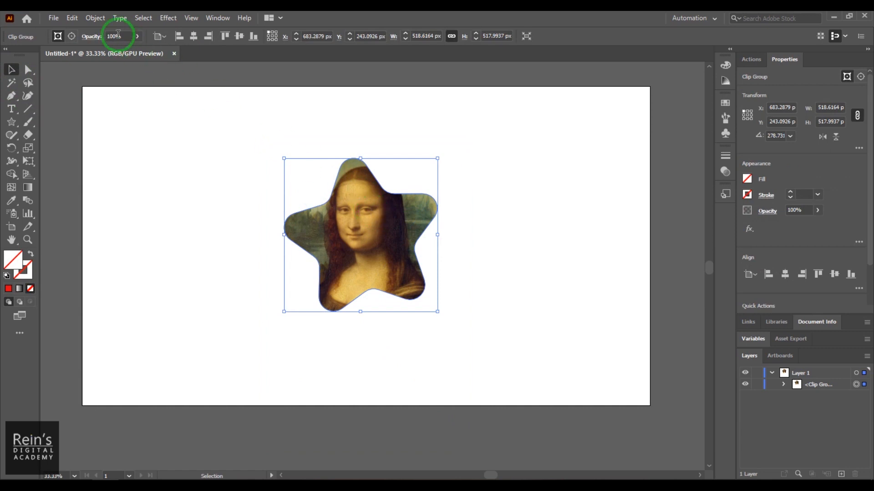
{"action": "left_click", "coordinate": [95, 18]}
{"action": "mouse_move", "coordinate": [189, 395]}
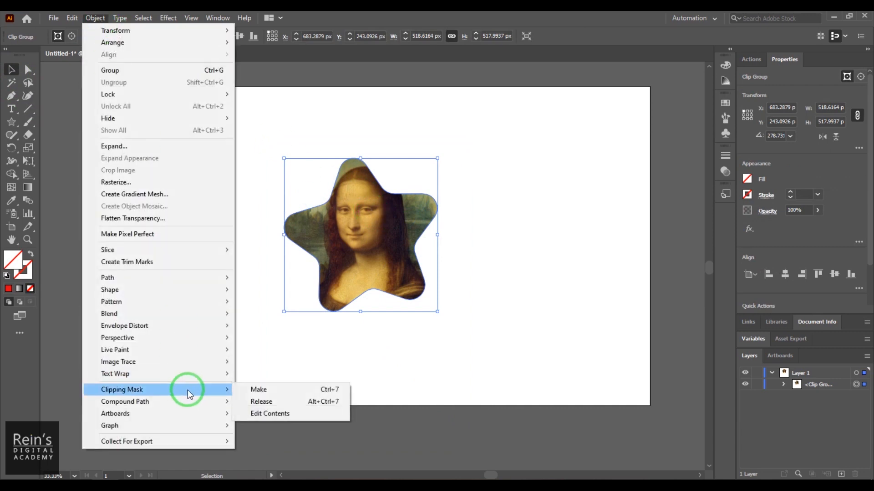
{"action": "left_click", "coordinate": [289, 404]}
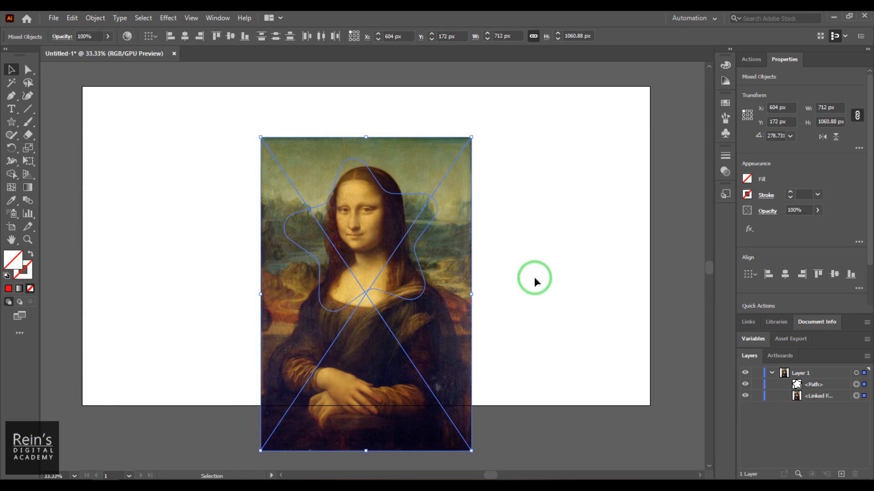
{"action": "left_click", "coordinate": [531, 318]}
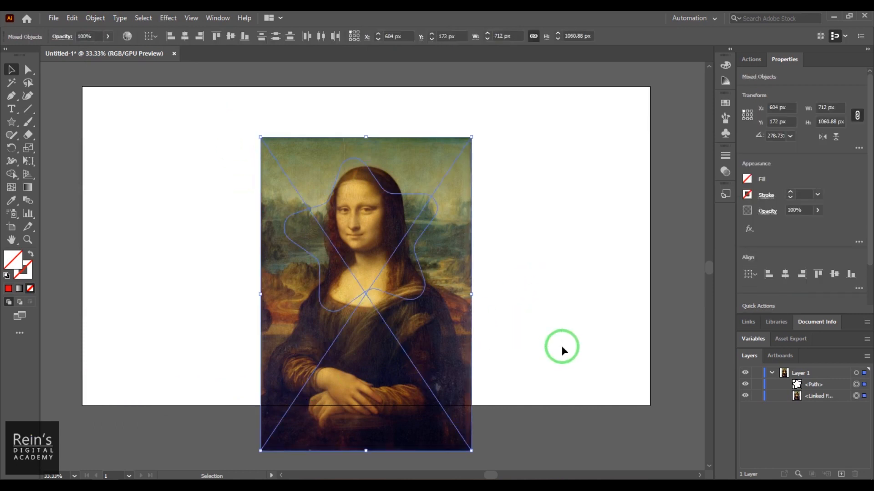
{"action": "key", "text": "Delete"}
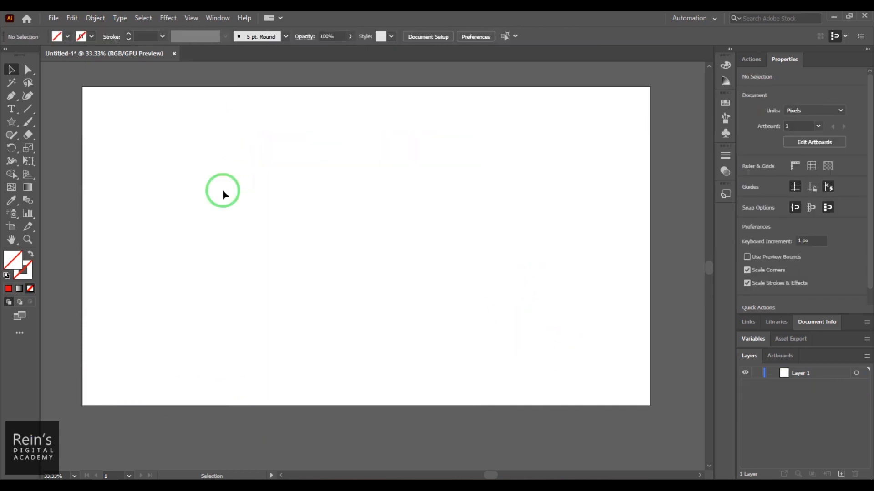
Draw a rectangle about 859 × 879 px on the left half of the artboard and fill it with the green floral pattern
{"action": "left_click", "coordinate": [12, 122]}
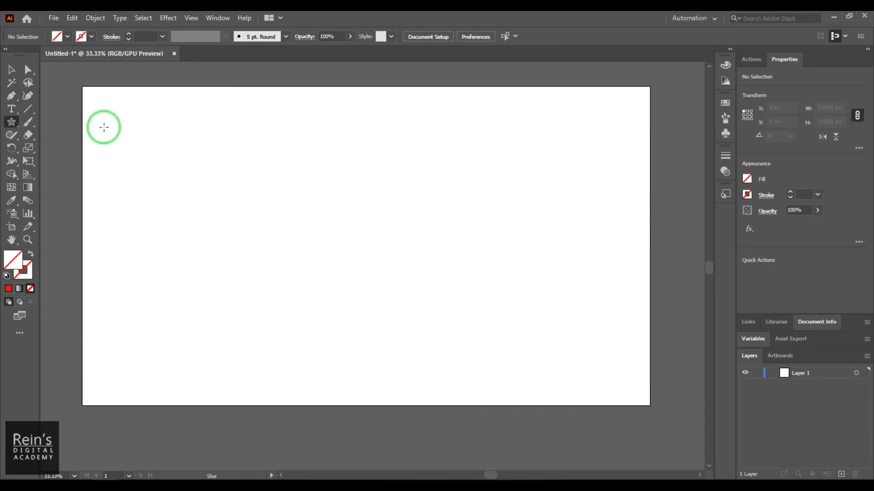
{"action": "key", "text": "m"}
{"action": "left_click_drag", "start_coordinate": [117, 112], "coordinate": [371, 372]}
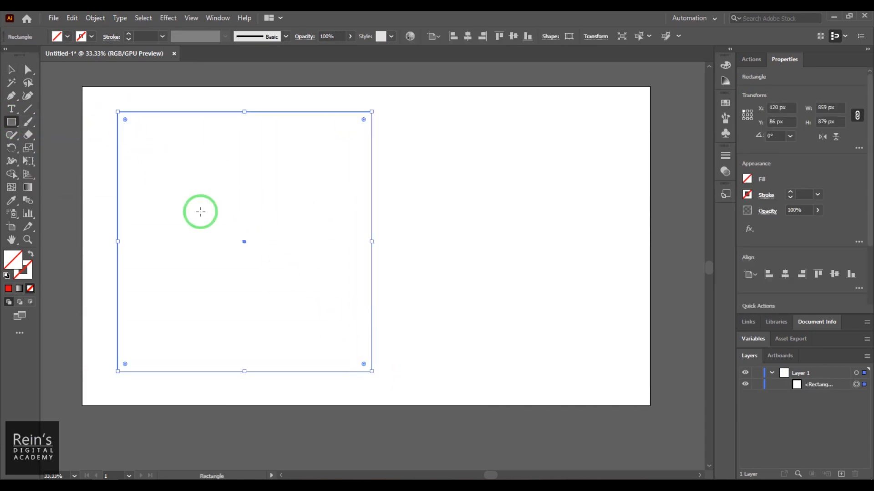
{"action": "left_click", "coordinate": [68, 37]}
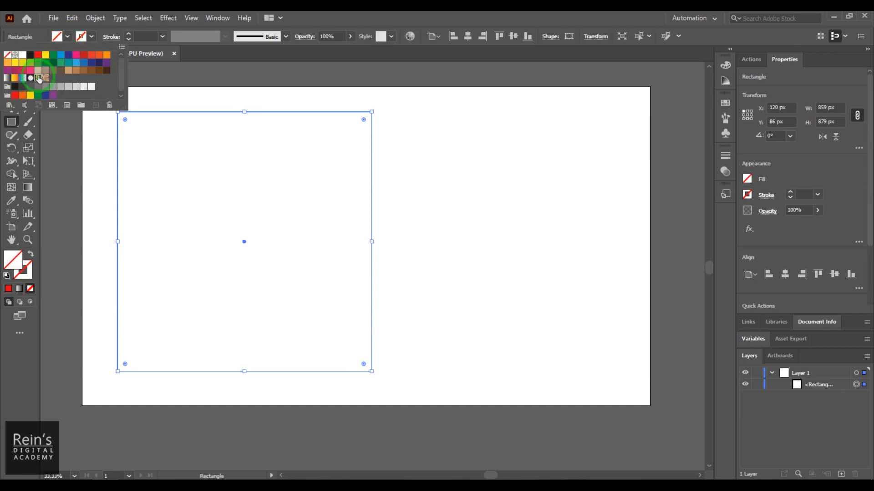
{"action": "left_click", "coordinate": [39, 79]}
{"action": "left_click", "coordinate": [370, 88]}
Draw a second rectangle about 781 × 871 px beside the first and fill it with the brown swirl pattern
{"action": "left_click", "coordinate": [15, 124]}
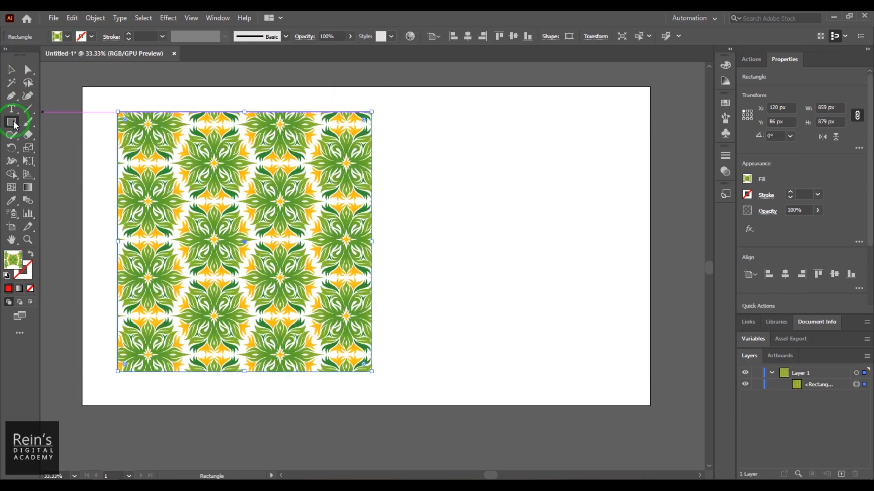
{"action": "left_click_drag", "start_coordinate": [400, 114], "coordinate": [631, 372]}
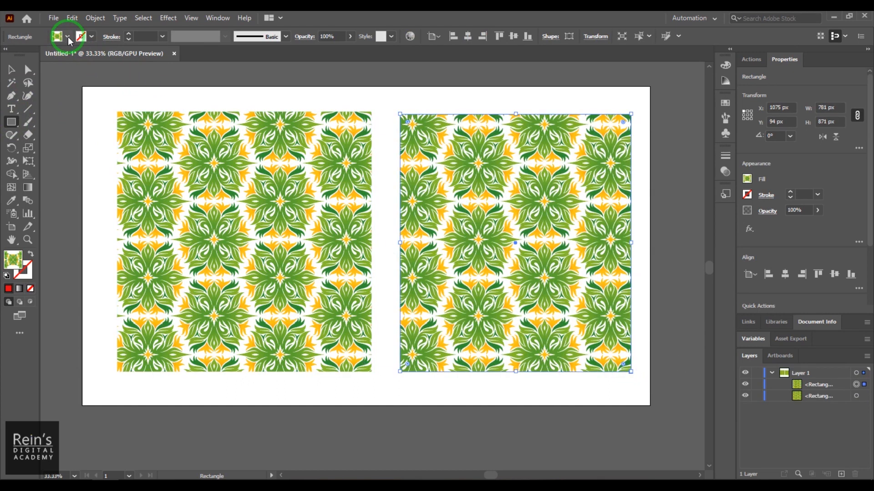
{"action": "left_click", "coordinate": [68, 37]}
{"action": "left_click", "coordinate": [46, 79]}
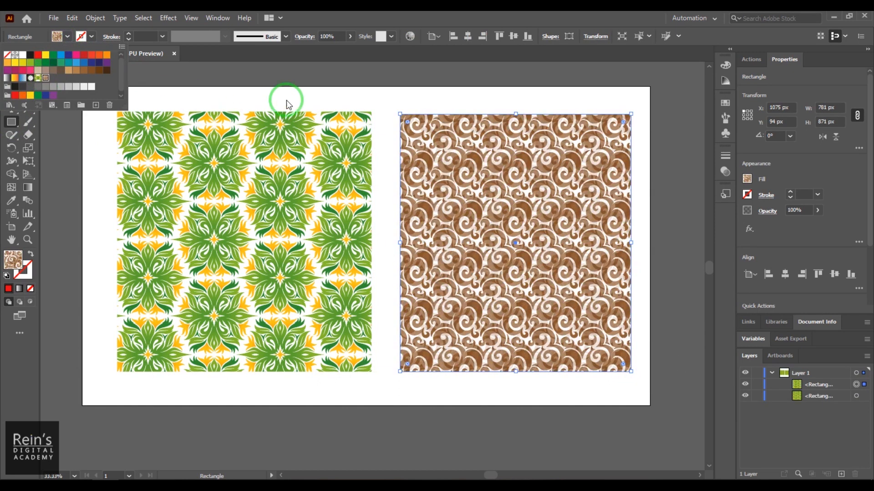
{"action": "left_click", "coordinate": [286, 79]}
Move the two patterned rectangles edge to edge and enlarge the brown one to about 923 × 879 px
{"action": "left_click", "coordinate": [12, 69]}
{"action": "left_click_drag", "start_coordinate": [252, 206], "coordinate": [229, 206]}
{"action": "left_click_drag", "start_coordinate": [439, 219], "coordinate": [401, 223]}
{"action": "left_click_drag", "start_coordinate": [579, 241], "coordinate": [621, 241]}
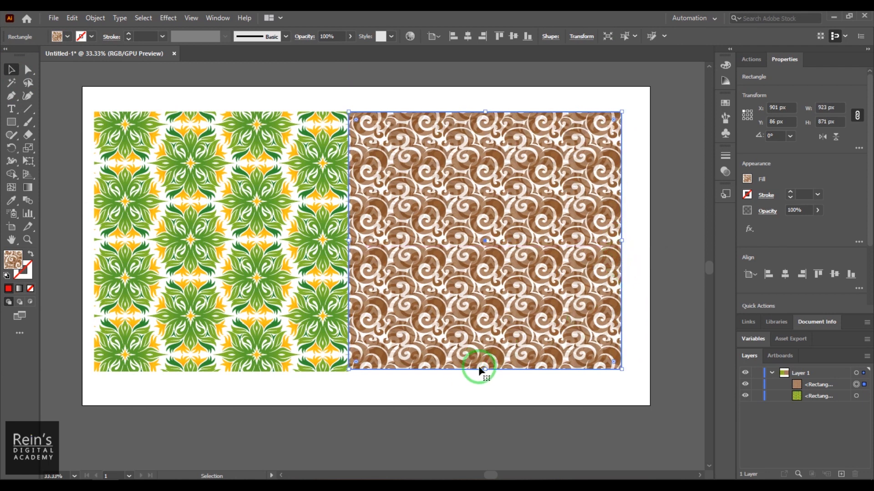
{"action": "left_click_drag", "start_coordinate": [485, 369], "coordinate": [498, 374]}
{"action": "left_click", "coordinate": [663, 267]}
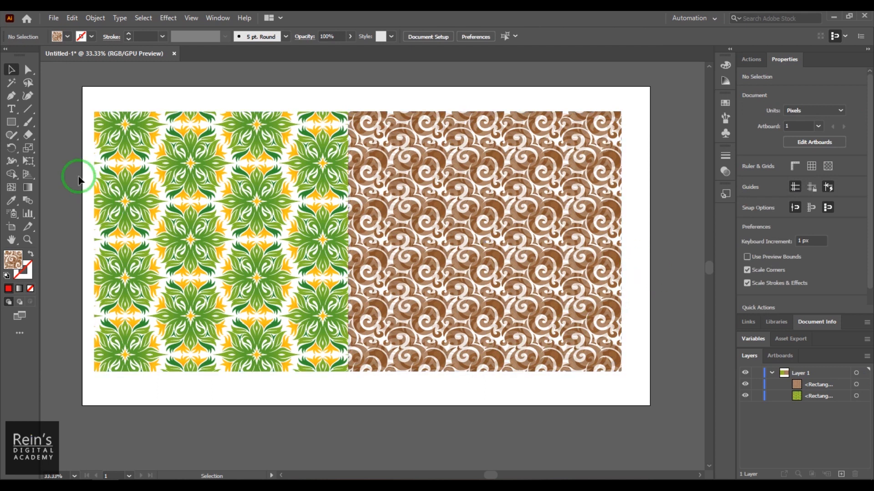
Draw a rounded rectangle about 1337 × 317 px across both patterned rectangles and fill it with red
{"action": "left_click", "coordinate": [11, 123]}
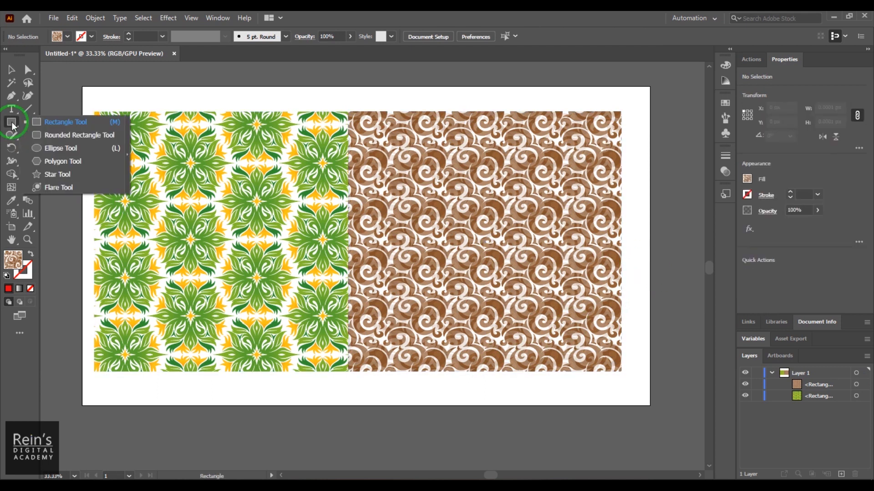
{"action": "left_click", "coordinate": [73, 135]}
{"action": "left_click_drag", "start_coordinate": [151, 191], "coordinate": [546, 285]}
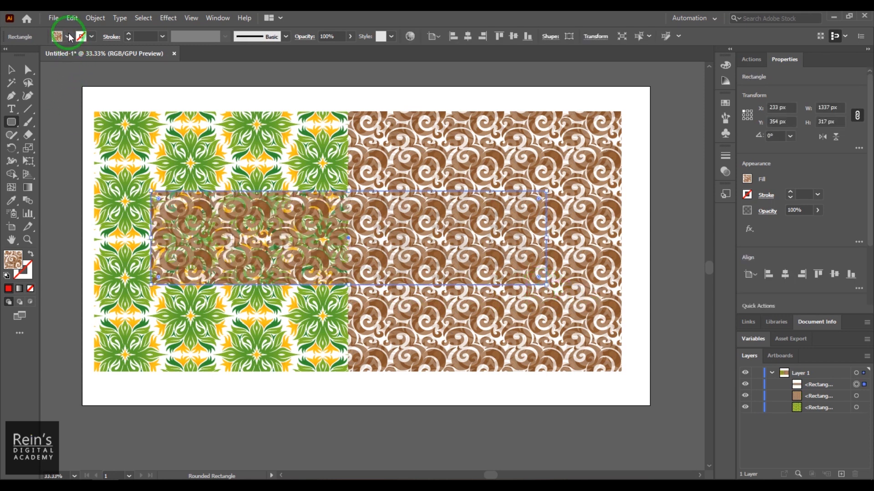
{"action": "left_click", "coordinate": [68, 36]}
{"action": "left_click", "coordinate": [38, 55]}
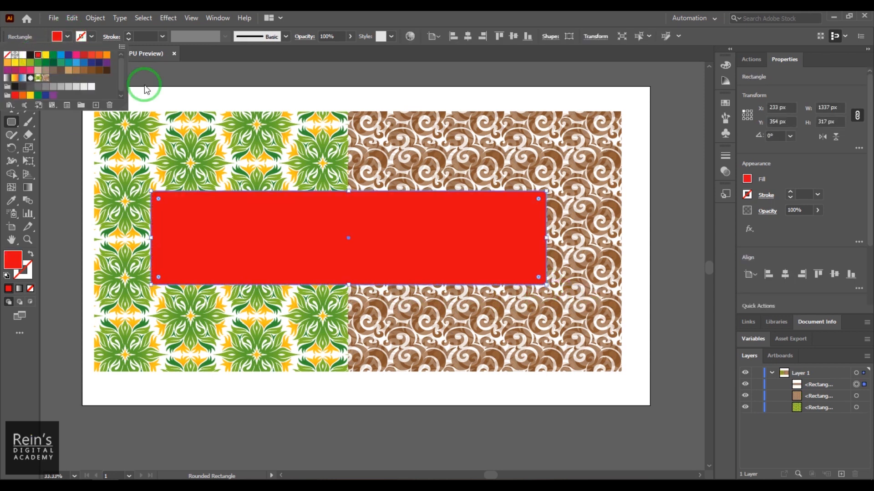
{"action": "left_click", "coordinate": [184, 94]}
Round the red rectangle's corners almost fully to give it a pill shape, and deselect it
{"action": "left_click_drag", "start_coordinate": [158, 201], "coordinate": [218, 255]}
{"action": "left_click", "coordinate": [12, 69]}
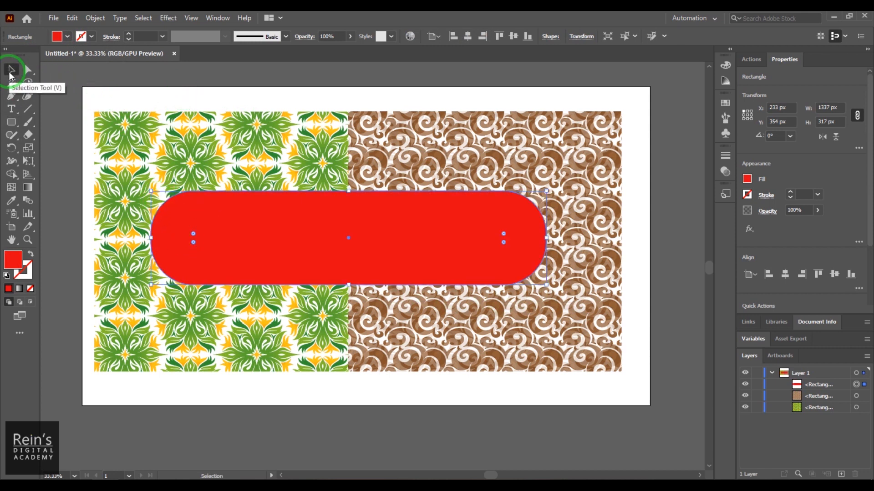
{"action": "left_click", "coordinate": [443, 95]}
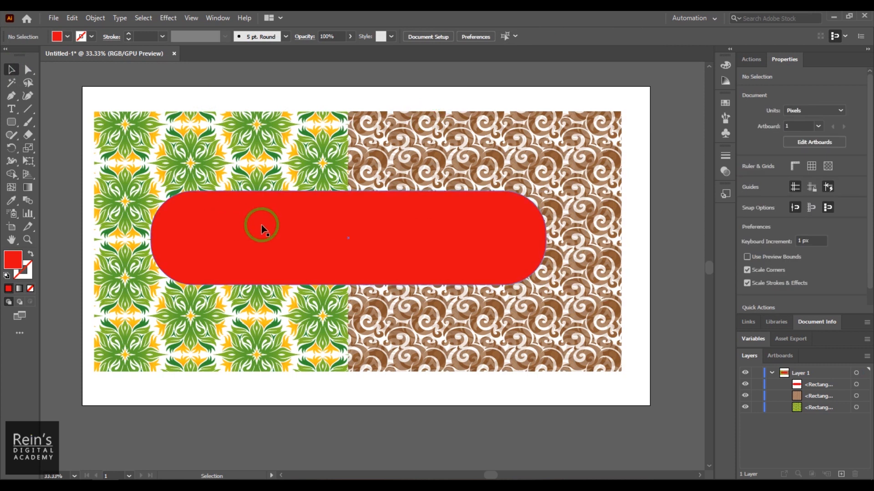
Select the red shape, the green patterned rectangle and the brown patterned rectangle one after another
{"action": "left_click", "coordinate": [242, 229]}
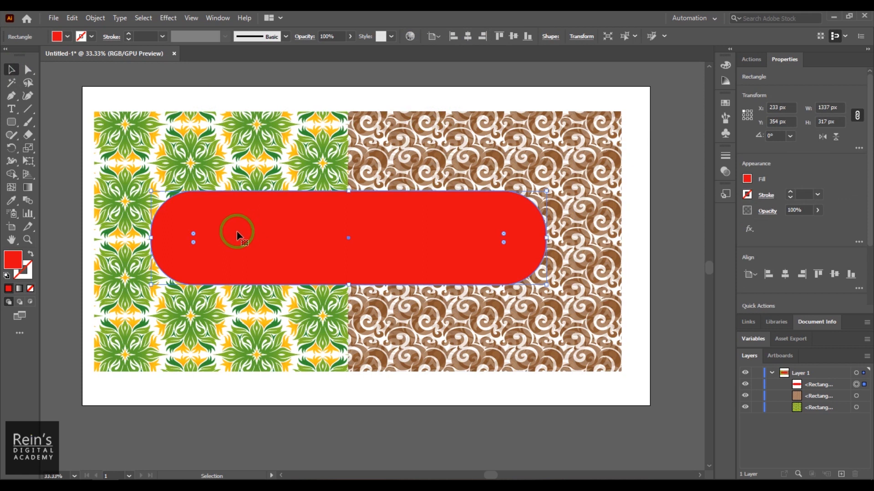
{"action": "left_click", "coordinate": [273, 173]}
{"action": "left_click", "coordinate": [474, 150]}
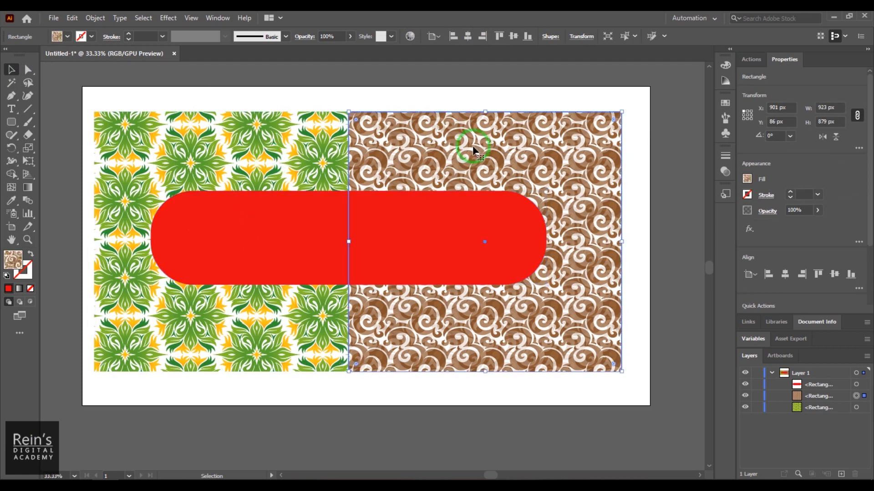
Clip the green patterned rectangle alone with the red rounded shape using a clipping mask, and deselect it
{"action": "left_click", "coordinate": [278, 231]}
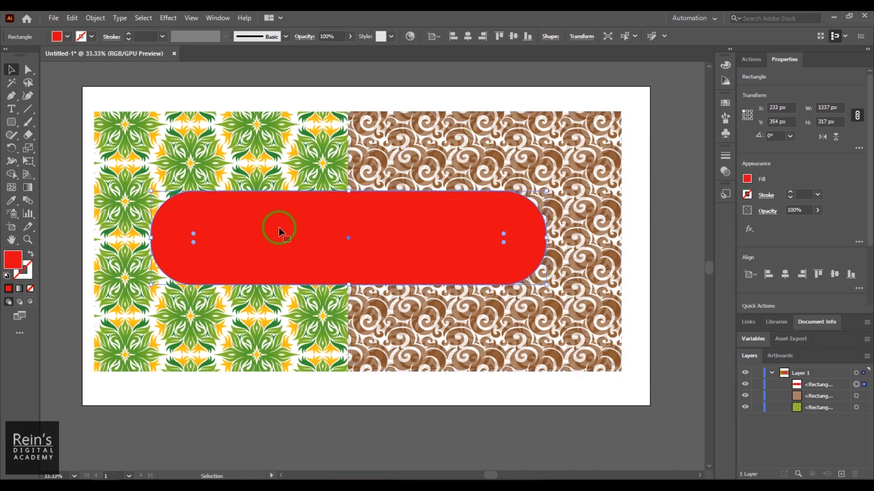
{"action": "left_click", "coordinate": [247, 141], "text": "shift"}
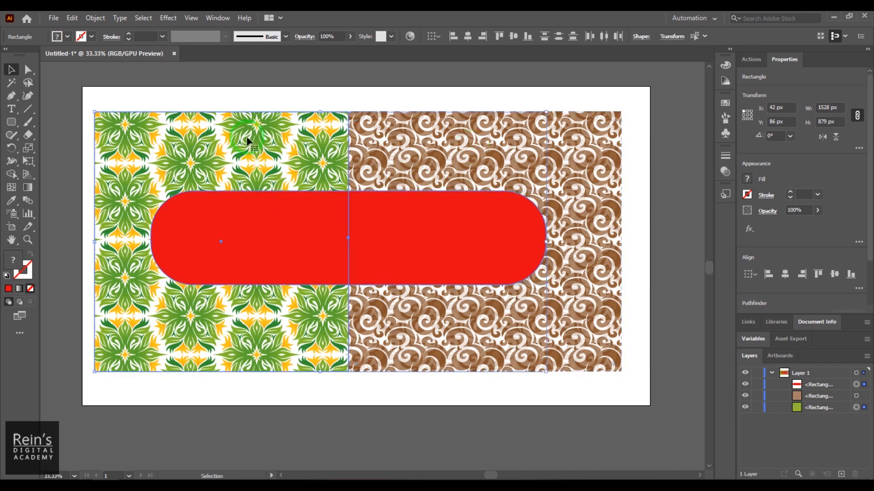
{"action": "left_click", "coordinate": [95, 18]}
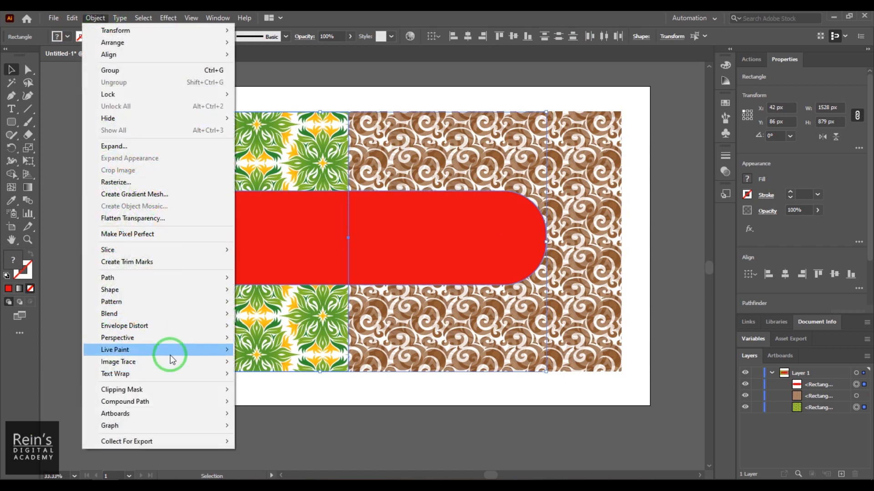
{"action": "mouse_move", "coordinate": [175, 390]}
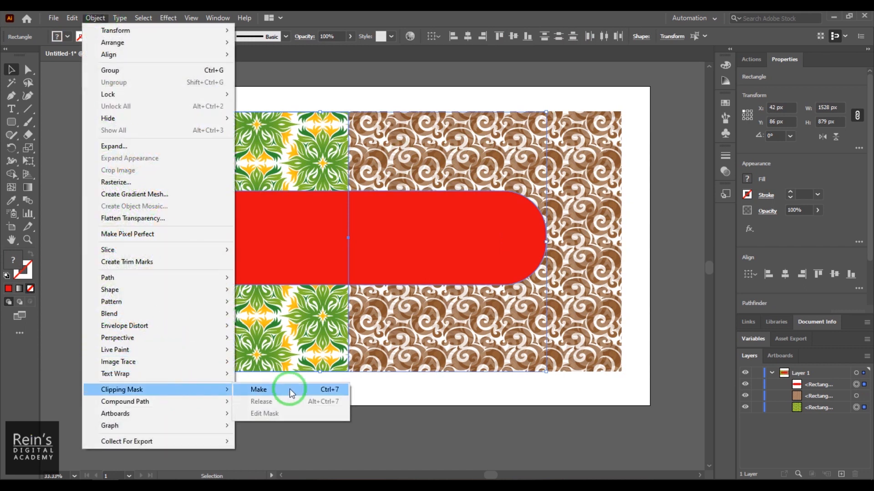
{"action": "left_click", "coordinate": [290, 390]}
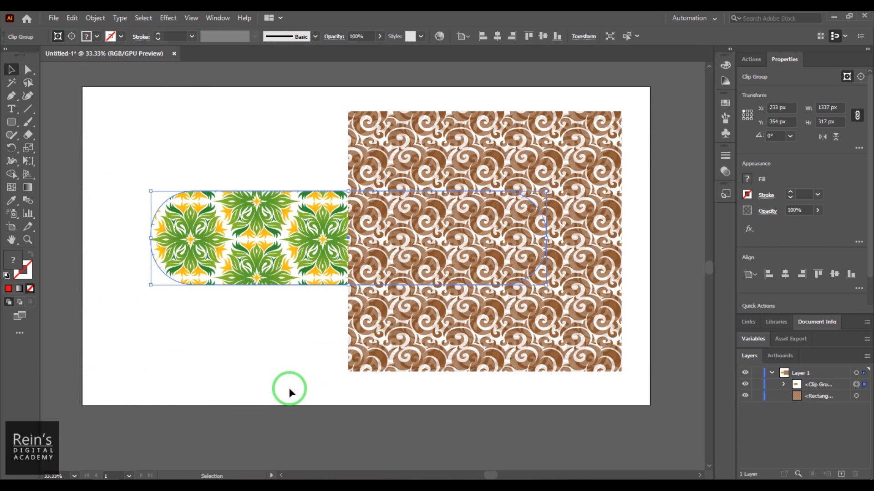
{"action": "left_click", "coordinate": [272, 359]}
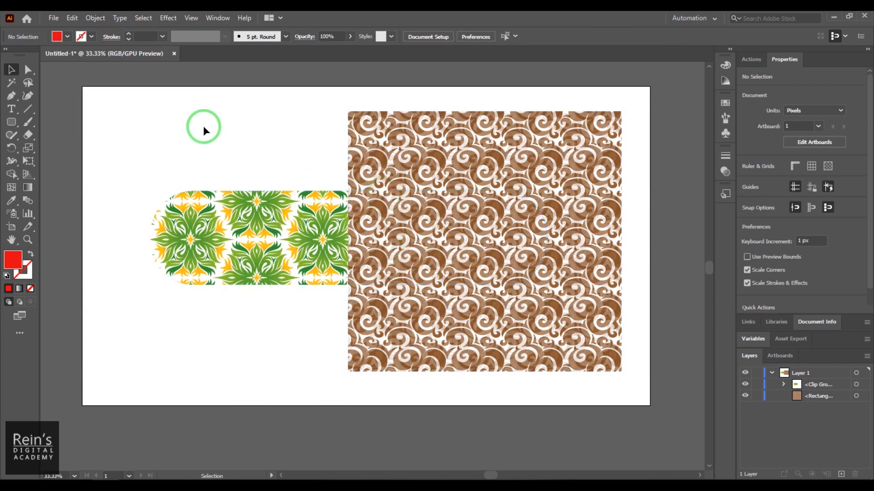
Undo the clipping mask on the green patterned rectangle and clear the selection
{"action": "key", "text": "ctrl+z"}
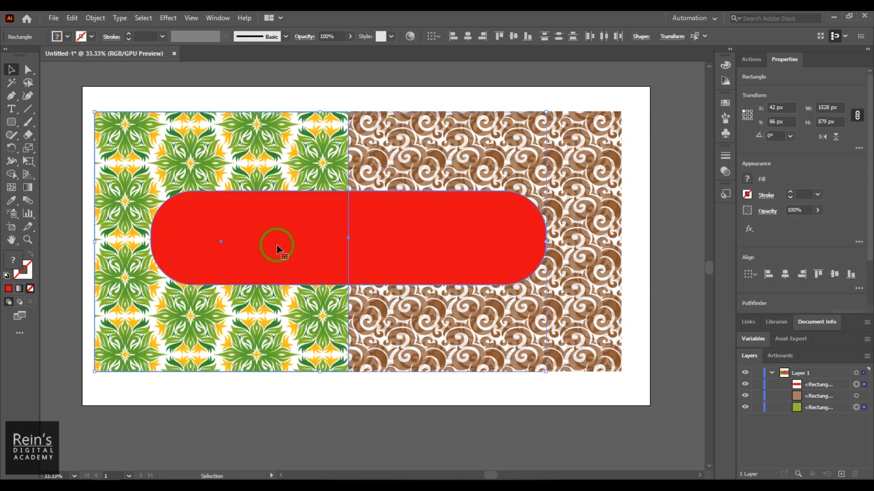
{"action": "left_click", "coordinate": [288, 231]}
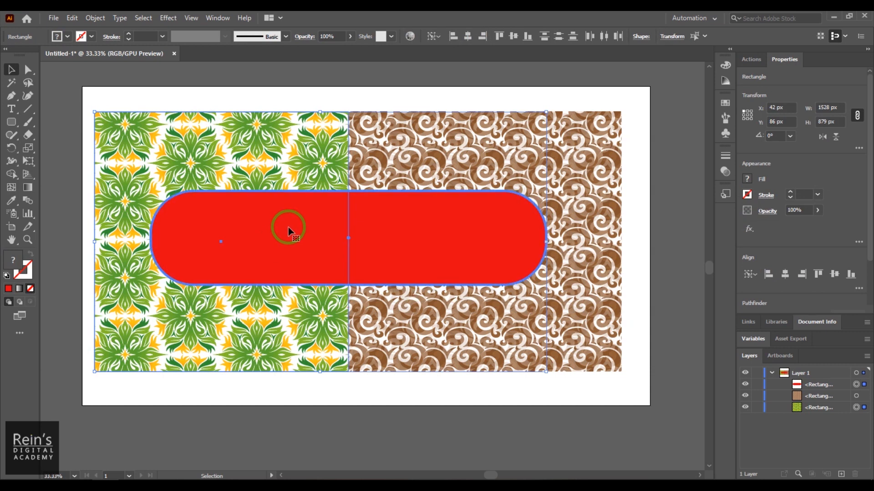
{"action": "left_click", "coordinate": [659, 337]}
Select the red rounded shape with only the green patterned rectangle and make a clipping mask again
{"action": "left_click", "coordinate": [230, 278]}
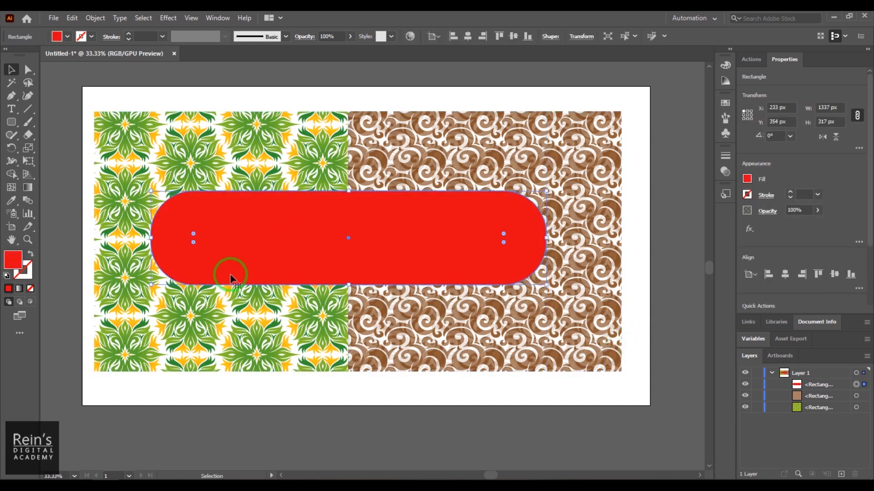
{"action": "left_click", "coordinate": [254, 178], "text": "shift"}
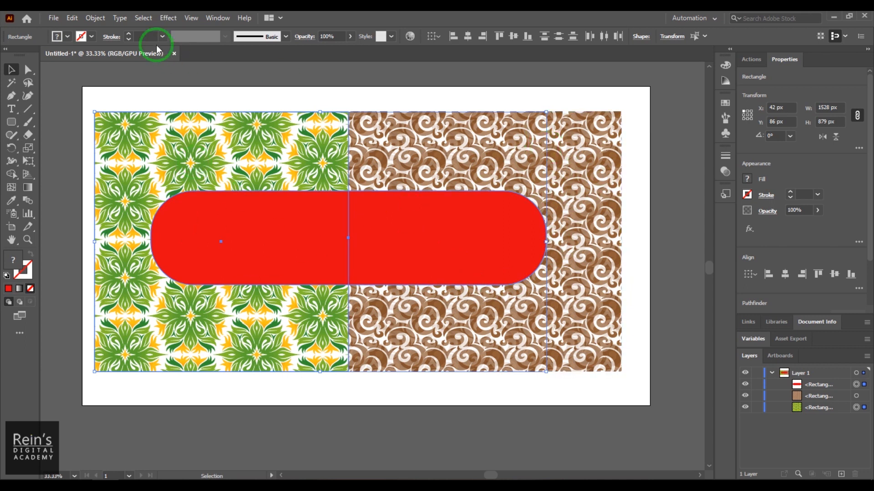
{"action": "left_click", "coordinate": [95, 18]}
{"action": "mouse_move", "coordinate": [172, 394]}
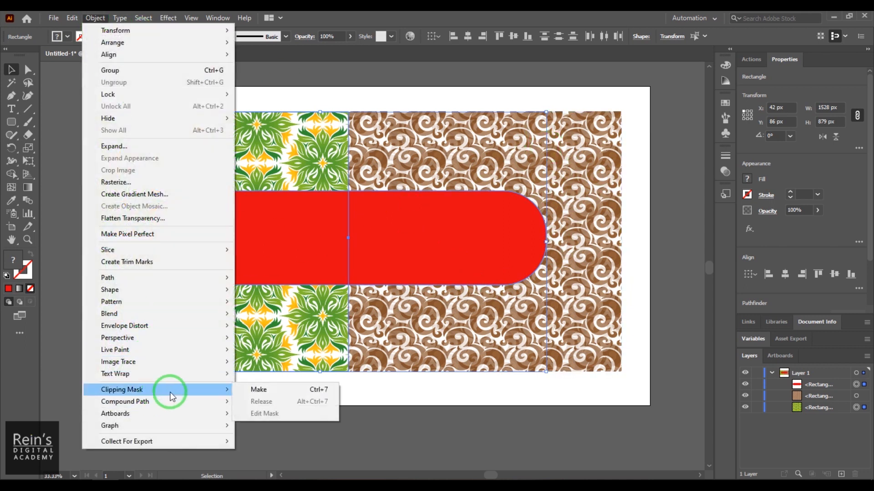
{"action": "left_click", "coordinate": [278, 394]}
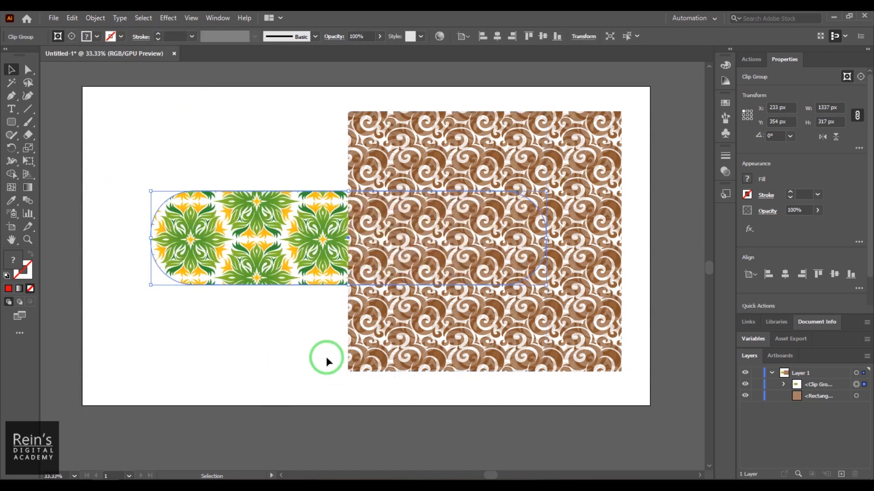
Undo the green-only mask and clip both patterned rectangles together with the red rounded shape
{"action": "key", "text": "a"}
{"action": "left_click", "coordinate": [498, 254]}
{"action": "left_click", "coordinate": [583, 151], "text": "shift"}
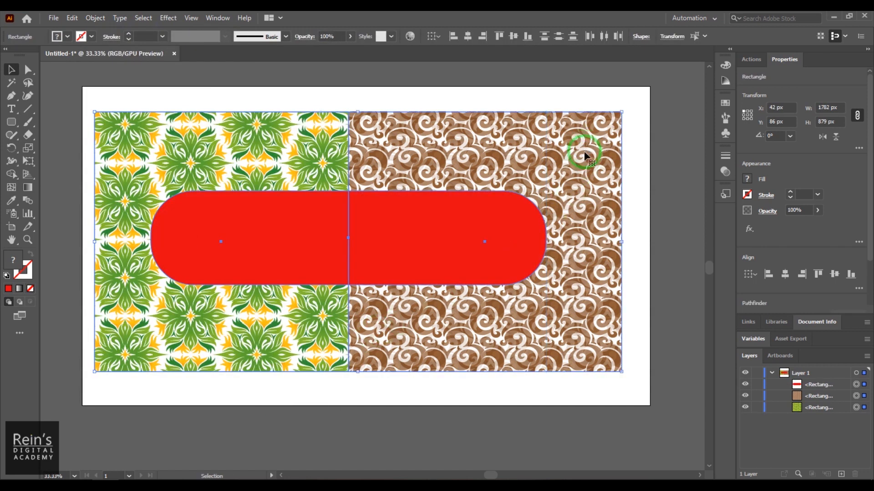
{"action": "left_click", "coordinate": [94, 17]}
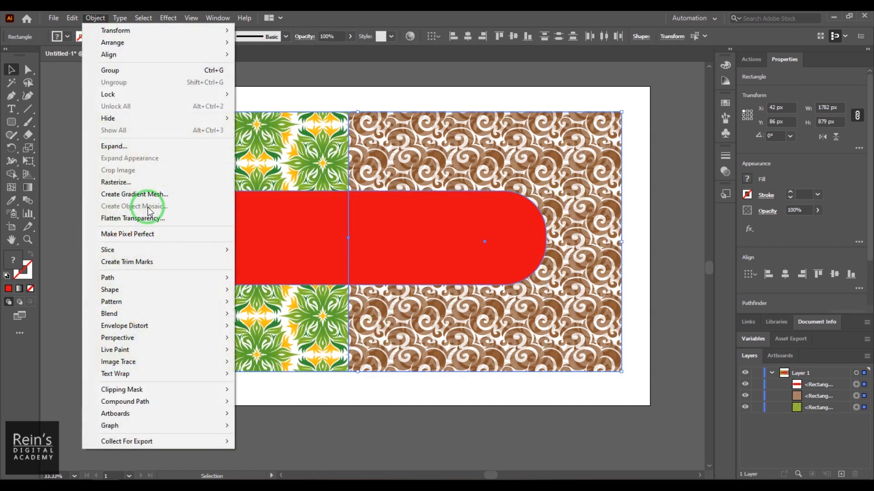
{"action": "mouse_move", "coordinate": [220, 389]}
{"action": "left_click", "coordinate": [286, 391]}
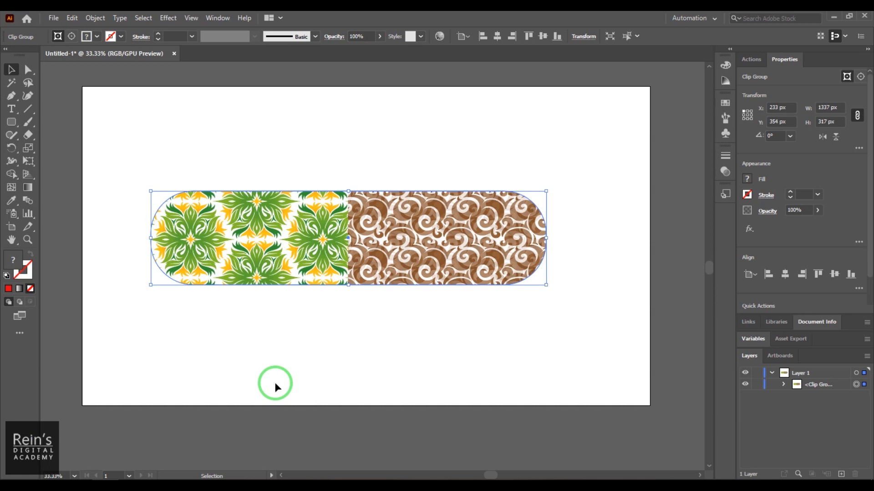
Undo the combined mask and remake it from the red rounded shape and both patterned rectangles
{"action": "key", "text": "ctrl"}
{"action": "key", "text": "ctrl+alt+7"}
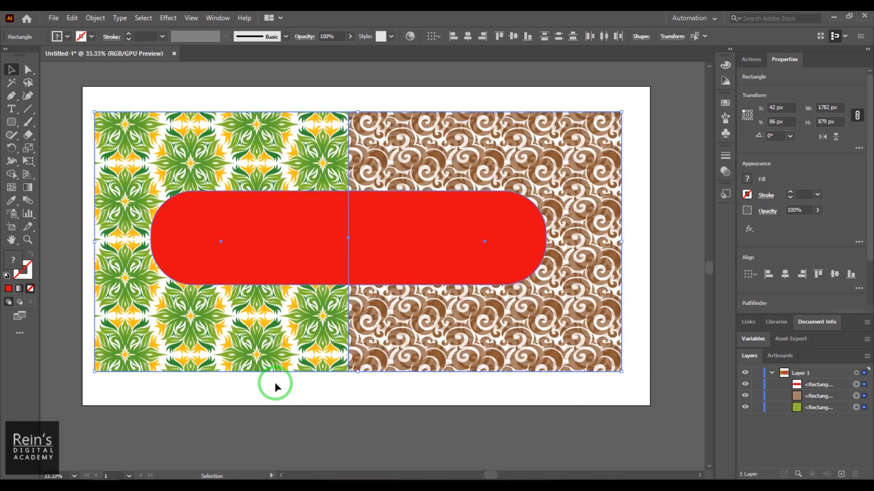
{"action": "left_click", "coordinate": [95, 18]}
{"action": "mouse_move", "coordinate": [179, 394]}
{"action": "left_click", "coordinate": [254, 390]}
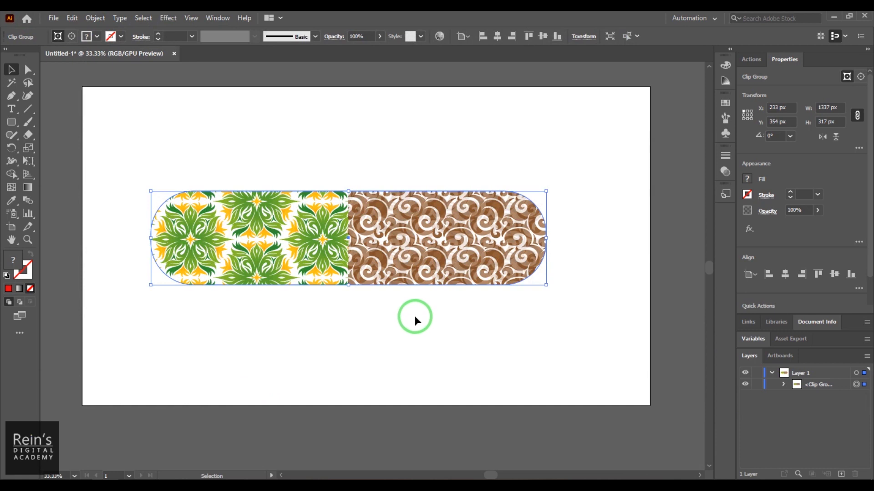
Release the clipping mask on the pill-shaped clip group and deselect the released objects
{"action": "left_click", "coordinate": [95, 18]}
{"action": "mouse_move", "coordinate": [216, 392]}
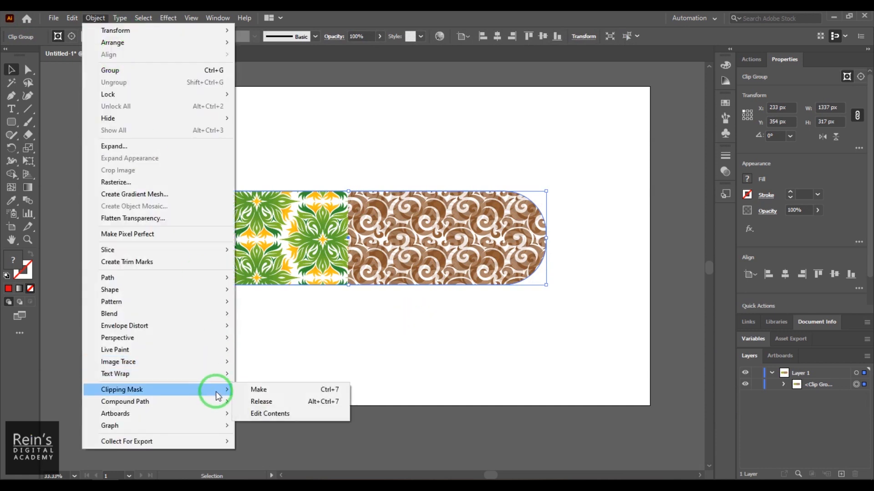
{"action": "left_click", "coordinate": [280, 403]}
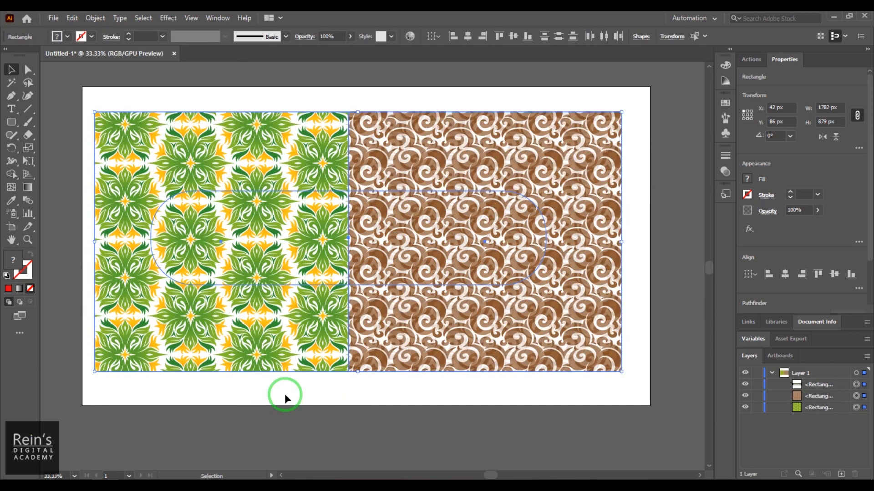
{"action": "left_click", "coordinate": [238, 427]}
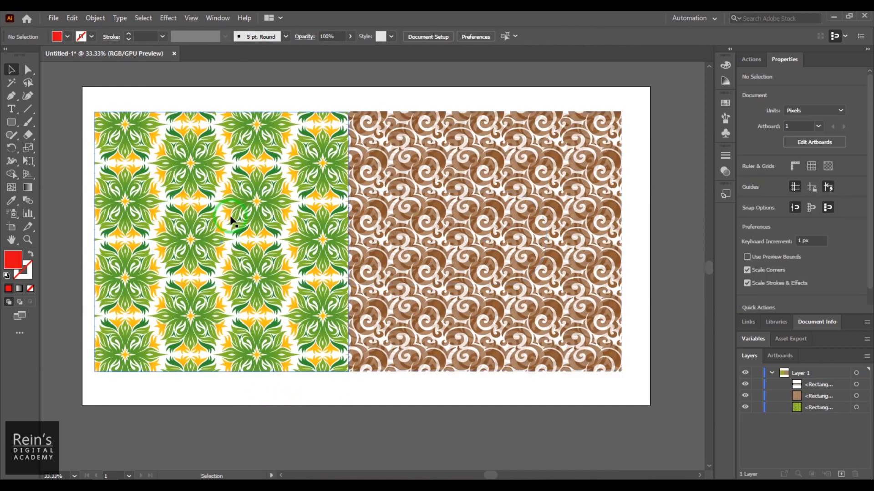
Select the unfilled rounded shape over the two patterns and fill it with red again
{"action": "left_click", "coordinate": [238, 191]}
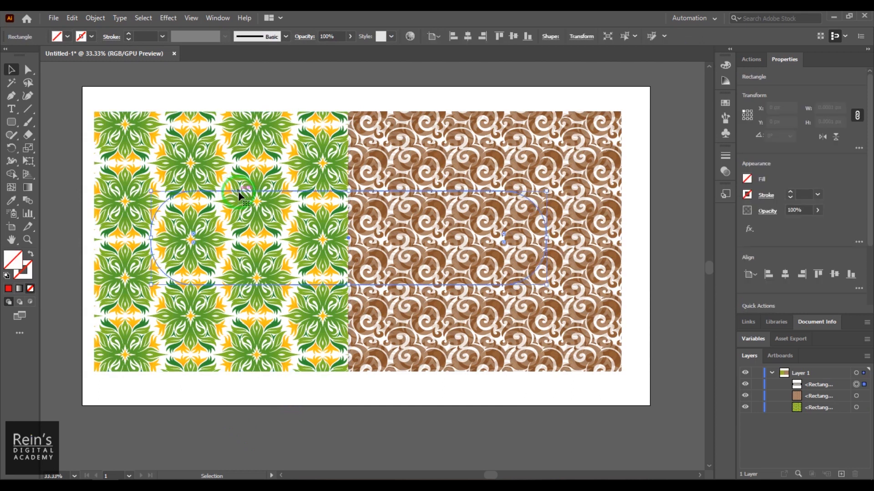
{"action": "left_click", "coordinate": [71, 38]}
{"action": "left_click", "coordinate": [38, 57]}
{"action": "left_click", "coordinate": [667, 168]}
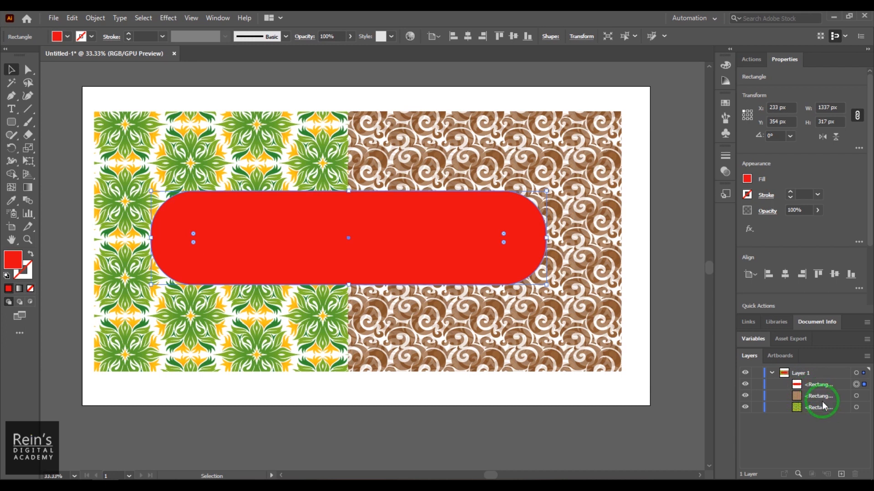
Select all artwork on Layer 1 and clip both patterns with the red rounded shape
{"action": "left_click", "coordinate": [862, 375]}
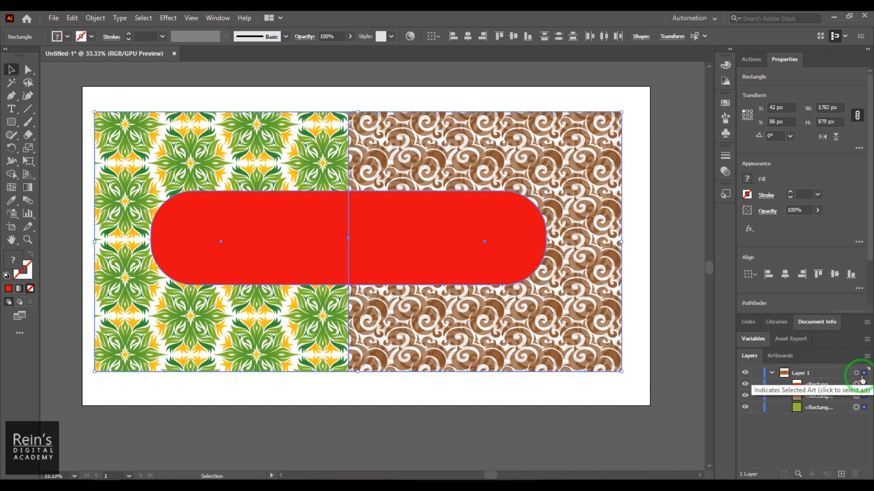
{"action": "left_click", "coordinate": [528, 435]}
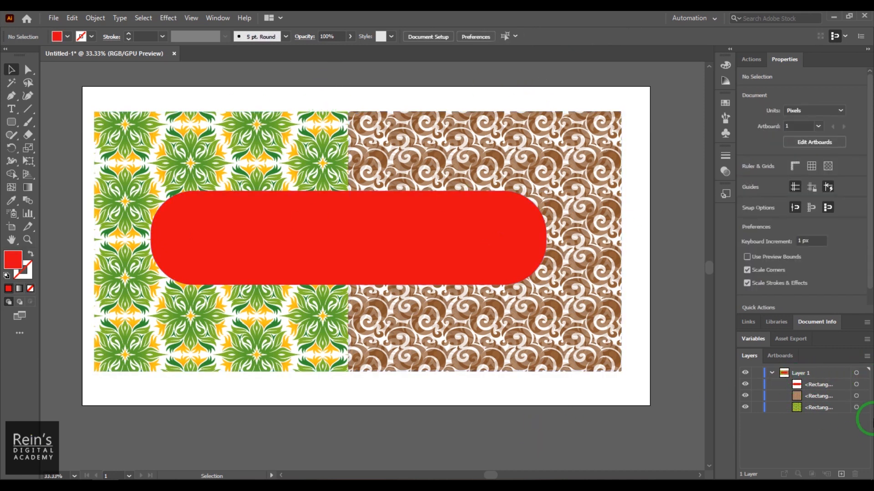
{"action": "left_click", "coordinate": [863, 373]}
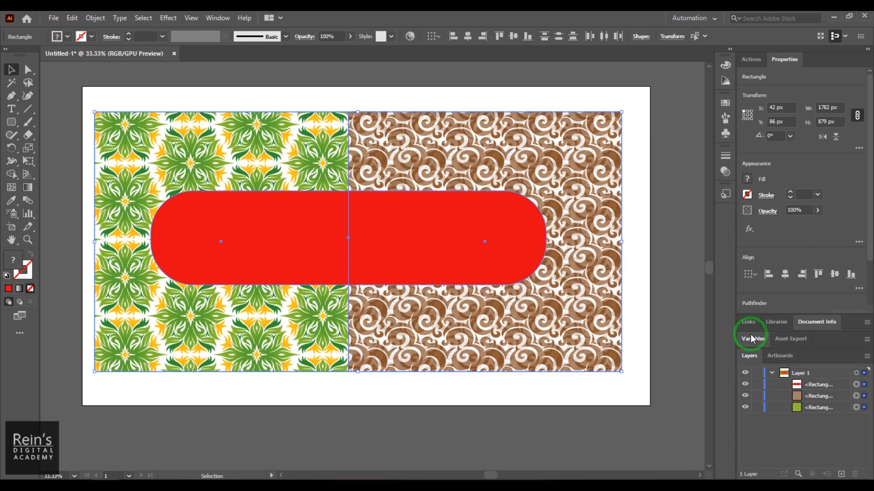
{"action": "left_click", "coordinate": [95, 18]}
{"action": "mouse_move", "coordinate": [190, 389]}
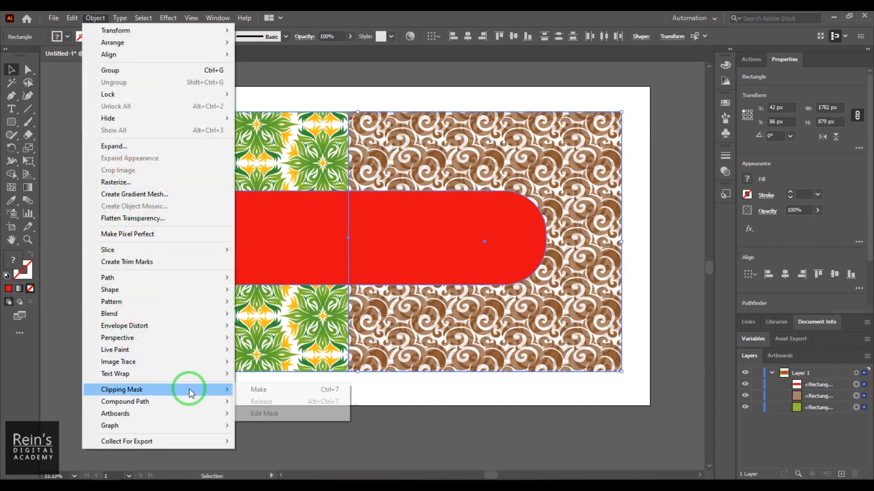
{"action": "left_click", "coordinate": [264, 390]}
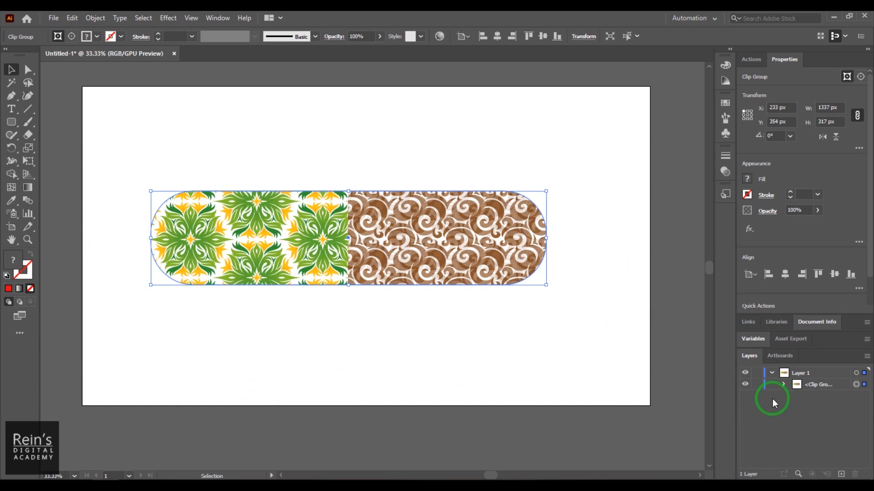
Expand the clip group under Layer 1, release its clipping mask at layer level, and deselect the artwork
{"action": "left_click", "coordinate": [783, 385]}
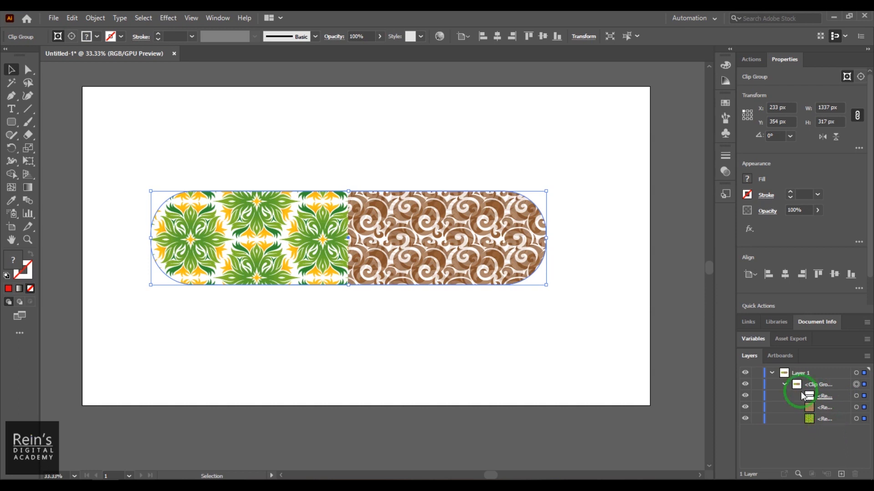
{"action": "left_click", "coordinate": [814, 384]}
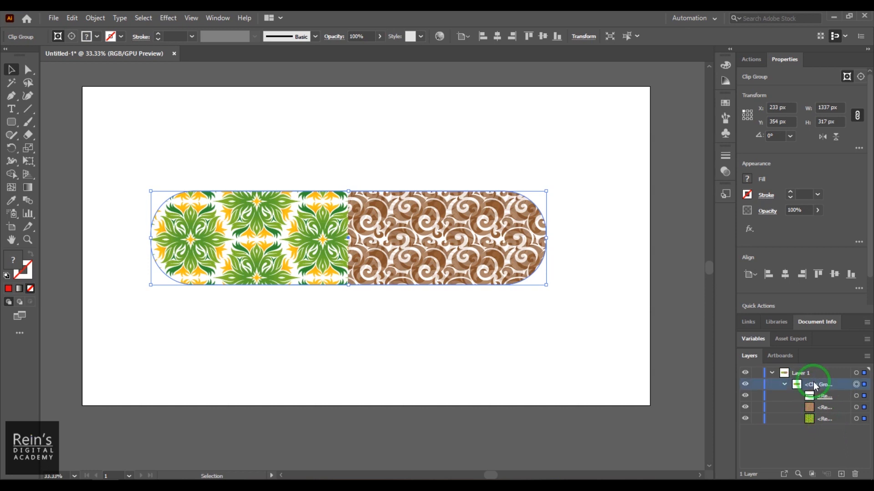
{"action": "left_click", "coordinate": [813, 474]}
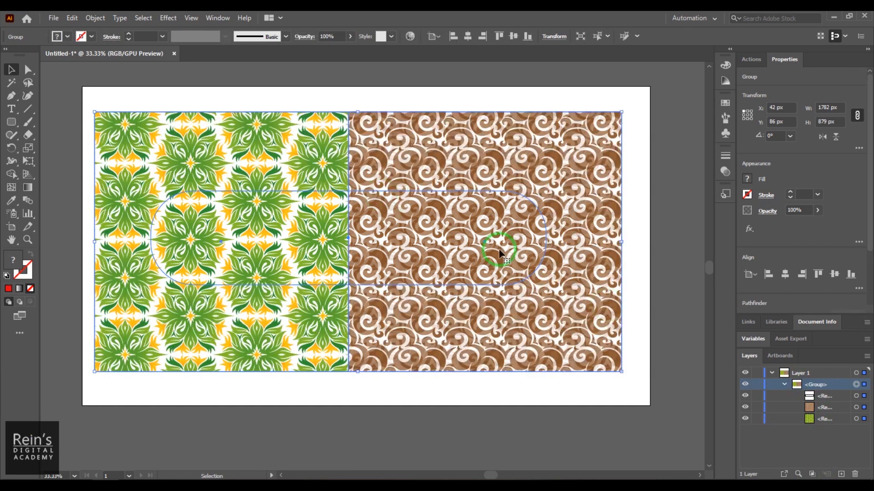
{"action": "left_click", "coordinate": [635, 215]}
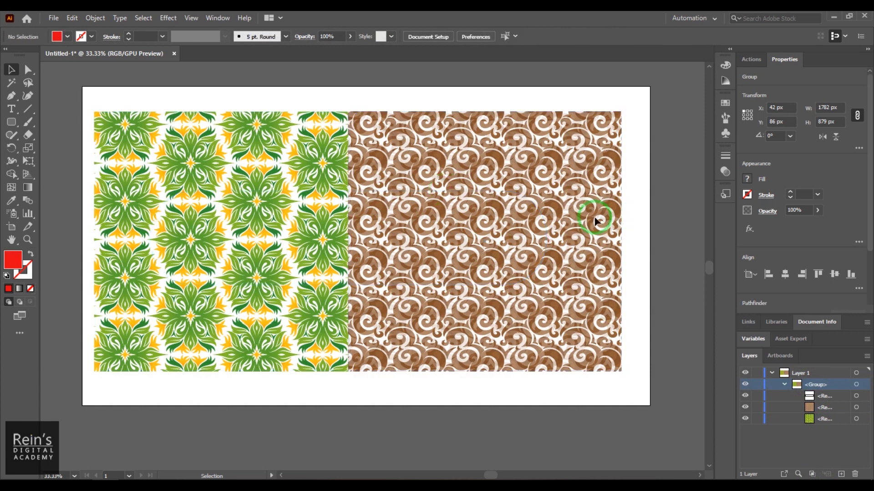
Try filling the whole released group with red, and undo the fill
{"action": "left_click", "coordinate": [515, 198]}
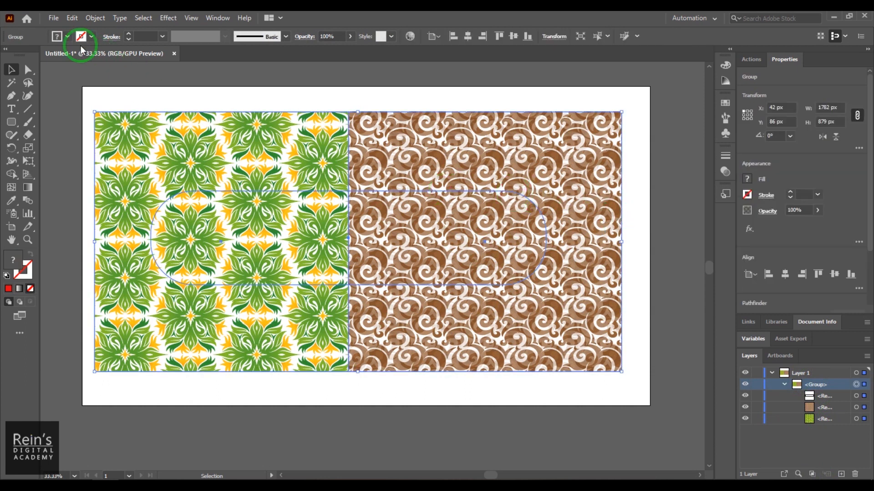
{"action": "left_click", "coordinate": [66, 37]}
{"action": "left_click", "coordinate": [38, 55]}
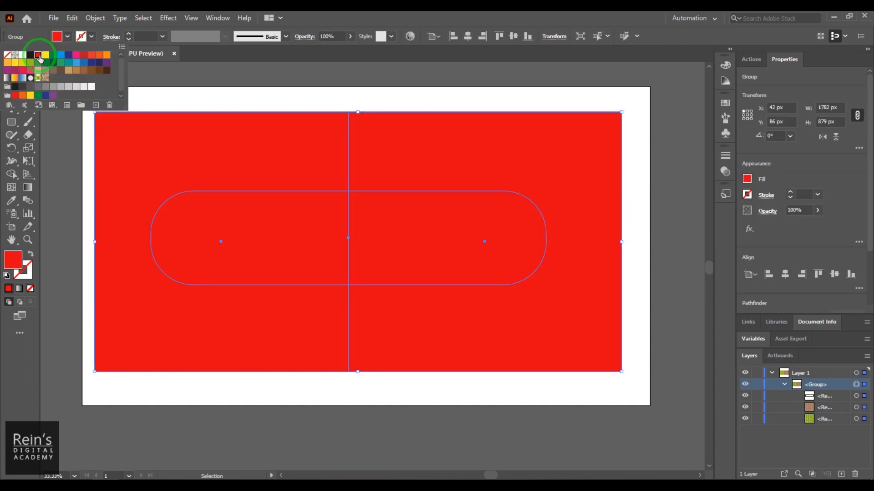
{"action": "left_click", "coordinate": [638, 214]}
{"action": "key", "text": "ctrl+z"}
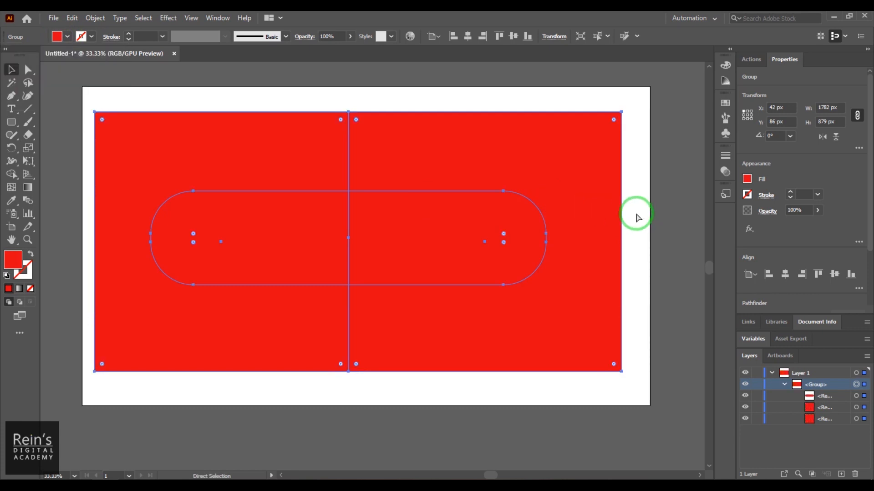
Increase the corner rounding of the red shape over the two patterns and deselect it
{"action": "left_click", "coordinate": [667, 219]}
{"action": "left_click", "coordinate": [528, 198]}
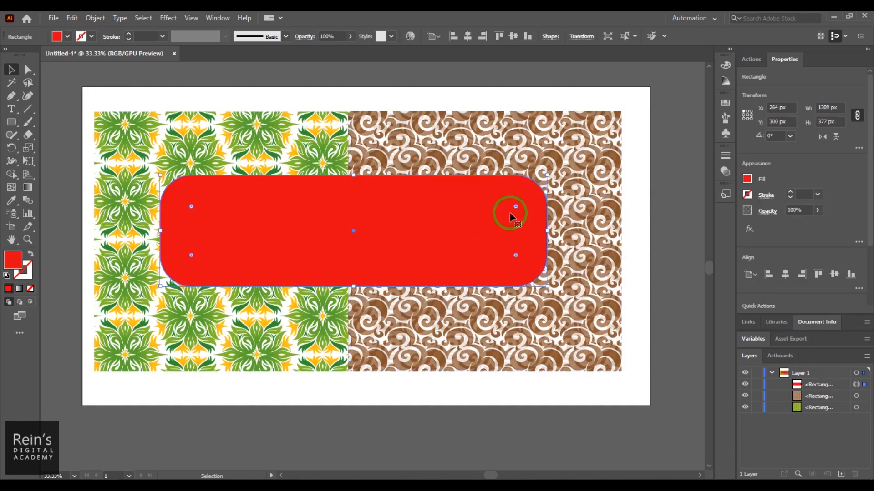
{"action": "mouse_move", "coordinate": [510, 214]}
{"action": "left_mouse_down"}
{"action": "mouse_move", "coordinate": [511, 205]}
{"action": "mouse_move", "coordinate": [499, 212]}
{"action": "left_mouse_up"}
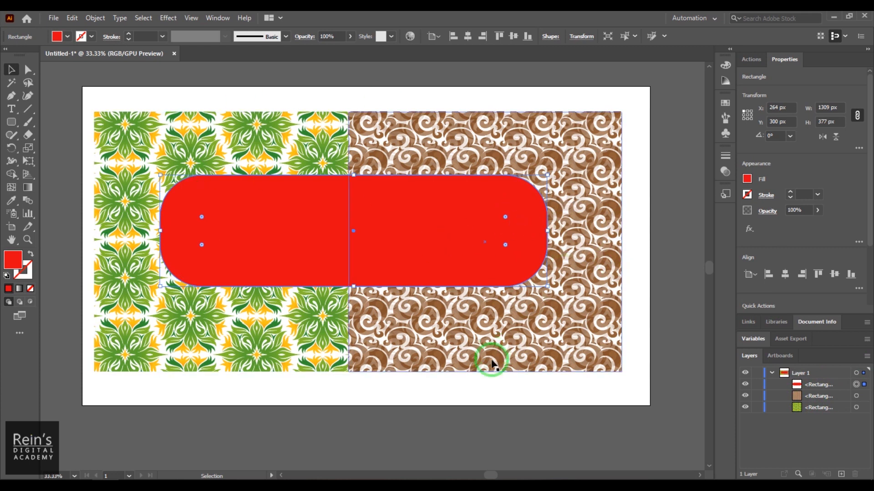
{"action": "left_click", "coordinate": [439, 392]}
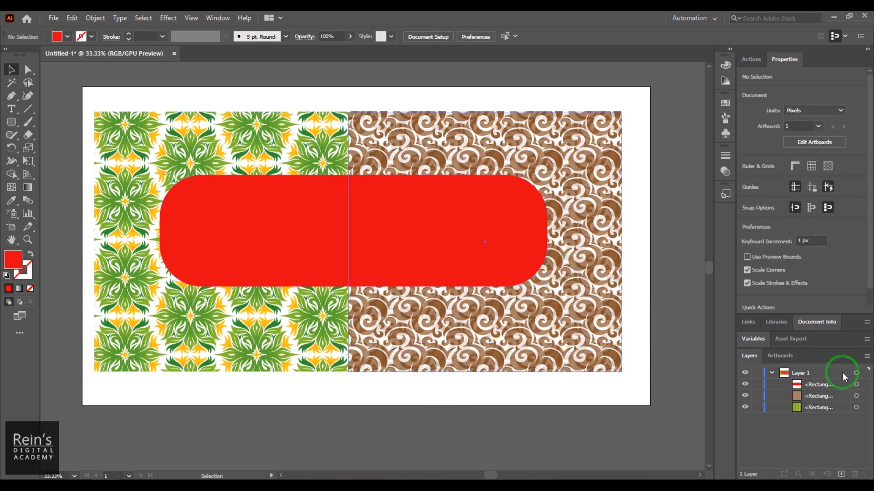
Select everything on Layer 1 and make a clipping mask from the reshaped red rounded rectangle
{"action": "left_click", "coordinate": [863, 375]}
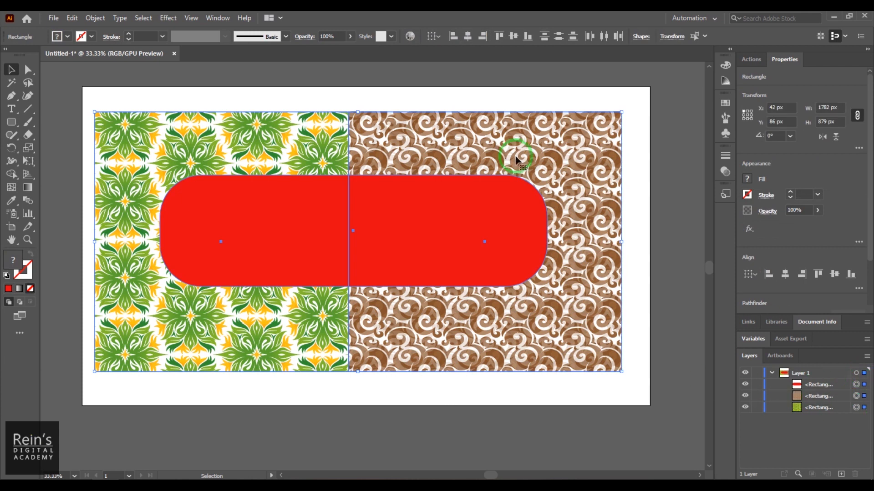
{"action": "left_click", "coordinate": [95, 17]}
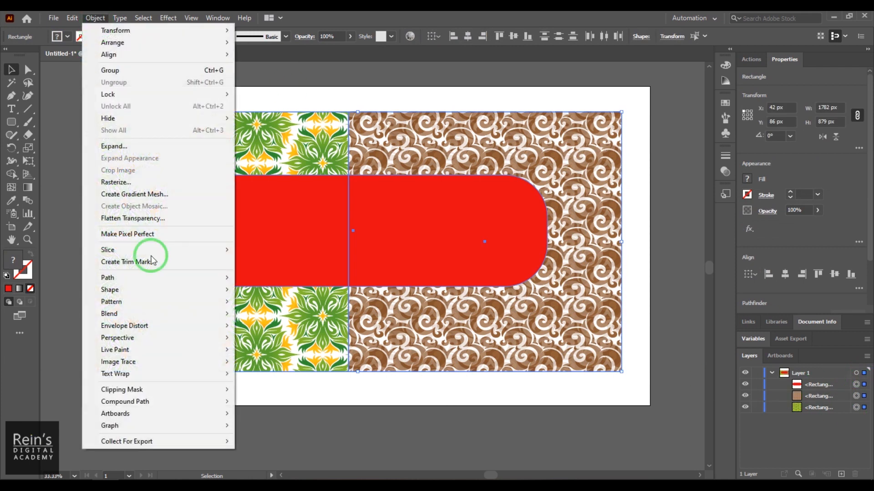
{"action": "mouse_move", "coordinate": [184, 389]}
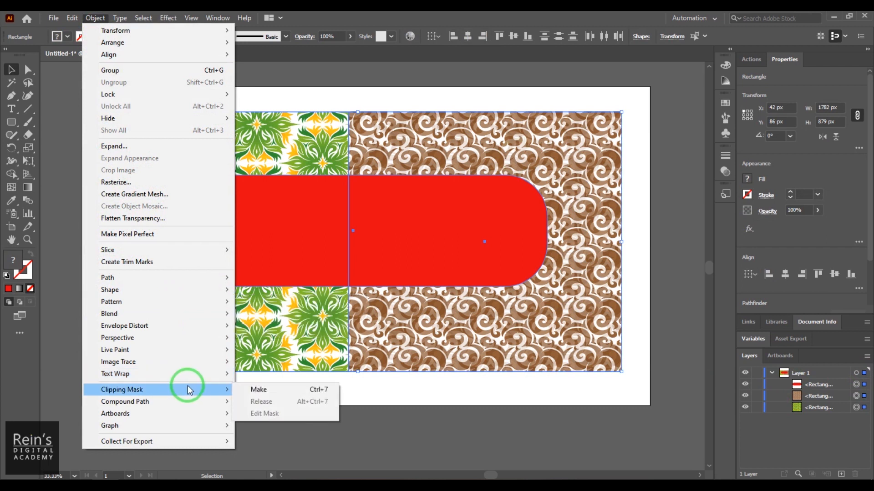
{"action": "left_click", "coordinate": [270, 390]}
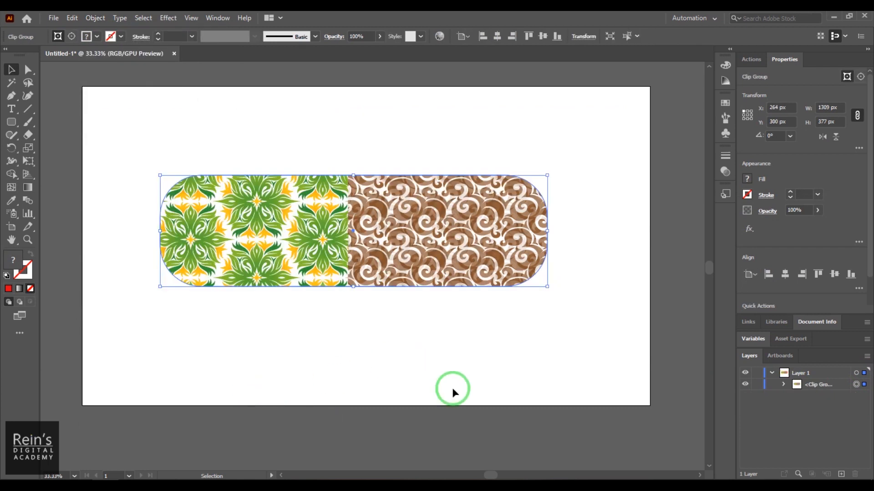
Expand the clip group in the layer list and move its clipping path below both patterned rectangles
{"action": "left_click", "coordinate": [783, 384]}
{"action": "left_click", "coordinate": [810, 397]}
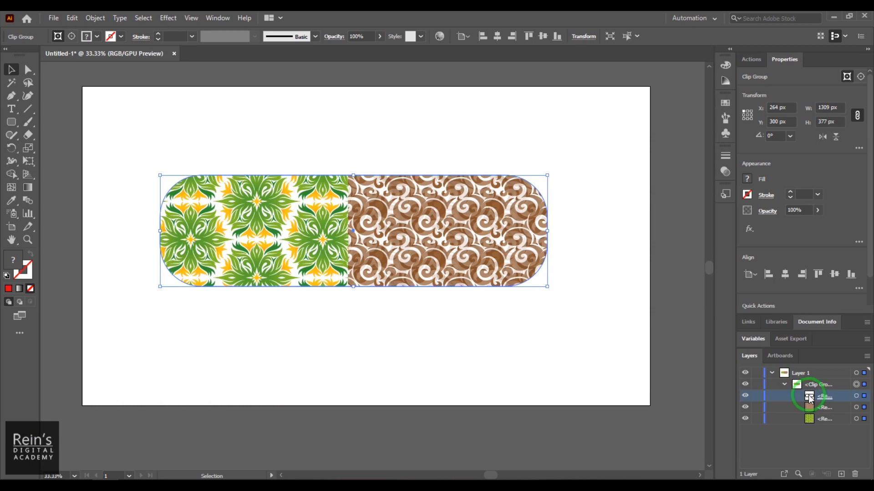
{"action": "left_click", "coordinate": [813, 384]}
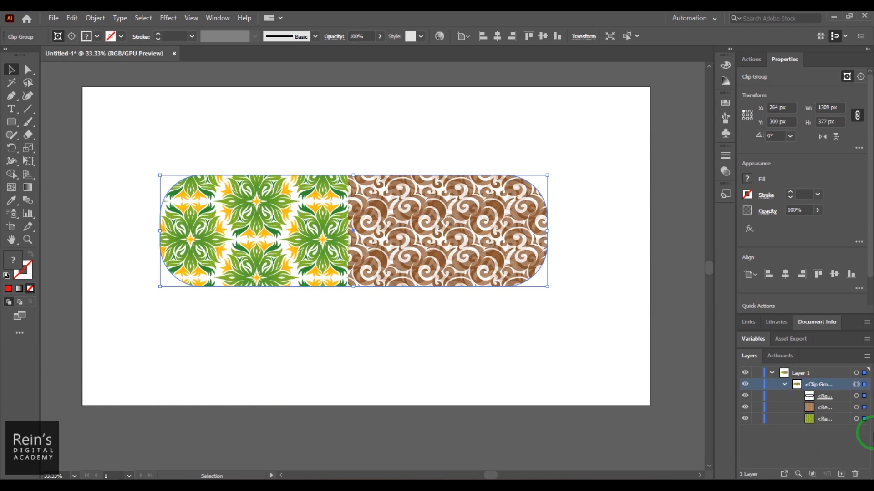
{"action": "left_click", "coordinate": [832, 397]}
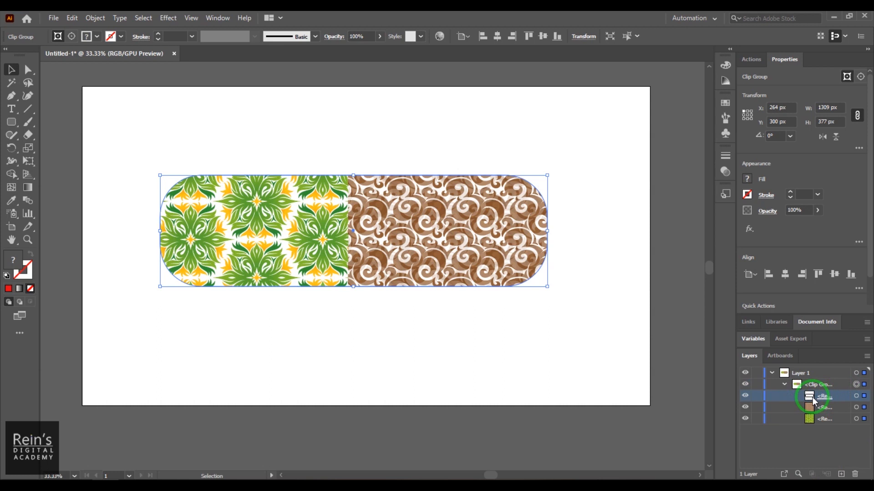
{"action": "left_click_drag", "start_coordinate": [811, 398], "coordinate": [815, 422]}
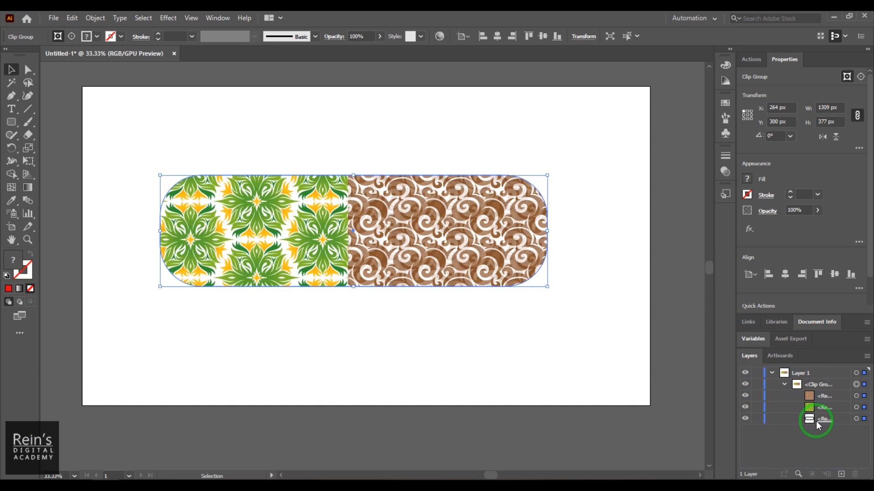
Move the clipping path out of the clip group to the top of Layer 1, and deselect the artwork
{"action": "left_click", "coordinate": [808, 420]}
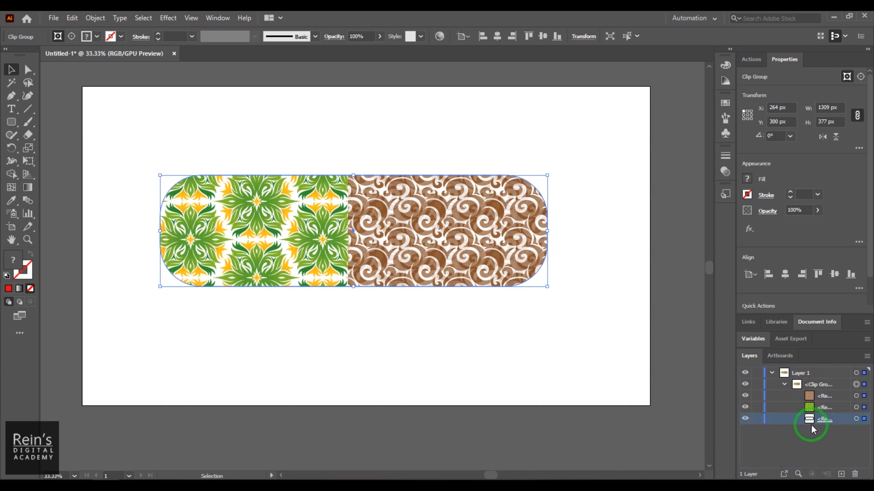
{"action": "left_click_drag", "start_coordinate": [814, 417], "coordinate": [809, 390]}
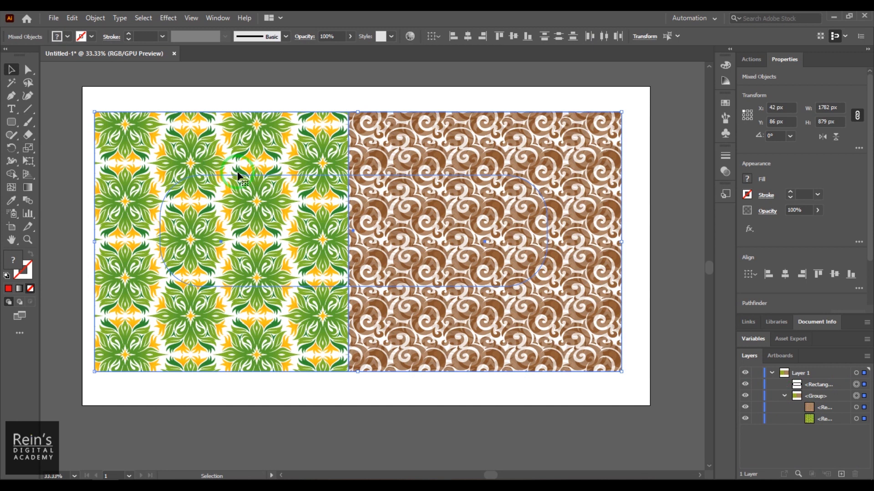
{"action": "left_click", "coordinate": [630, 286]}
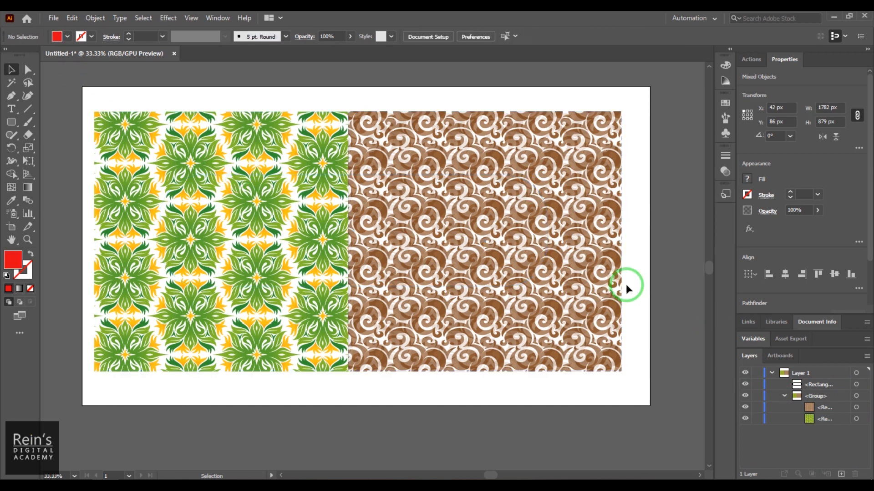
Select the group holding the two patterned rectangles and ungroup it
{"action": "left_click", "coordinate": [818, 398]}
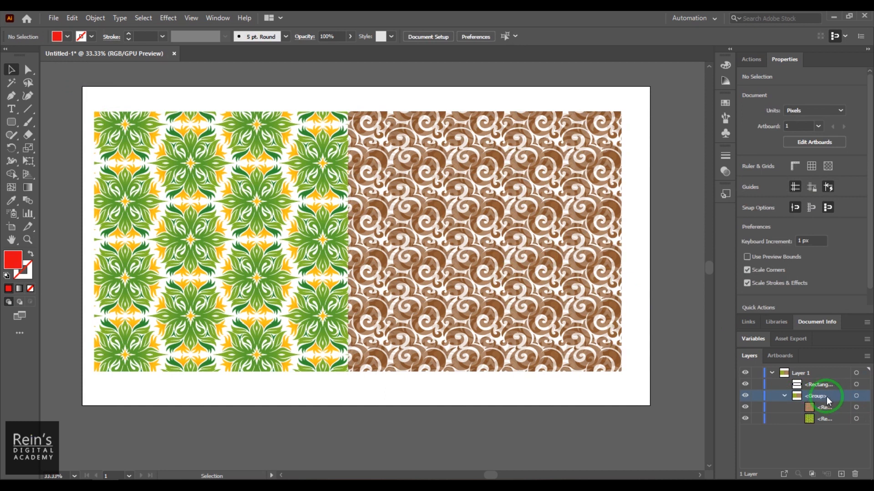
{"action": "left_click", "coordinate": [95, 18]}
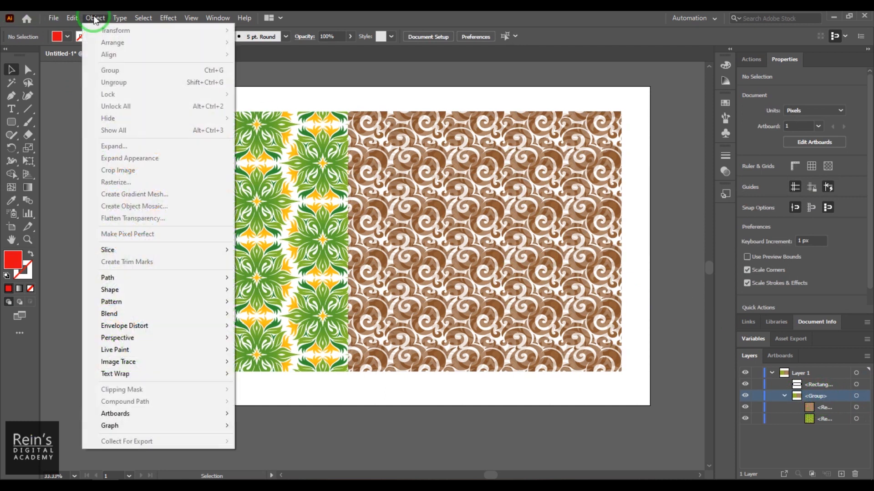
{"action": "left_click", "coordinate": [619, 426]}
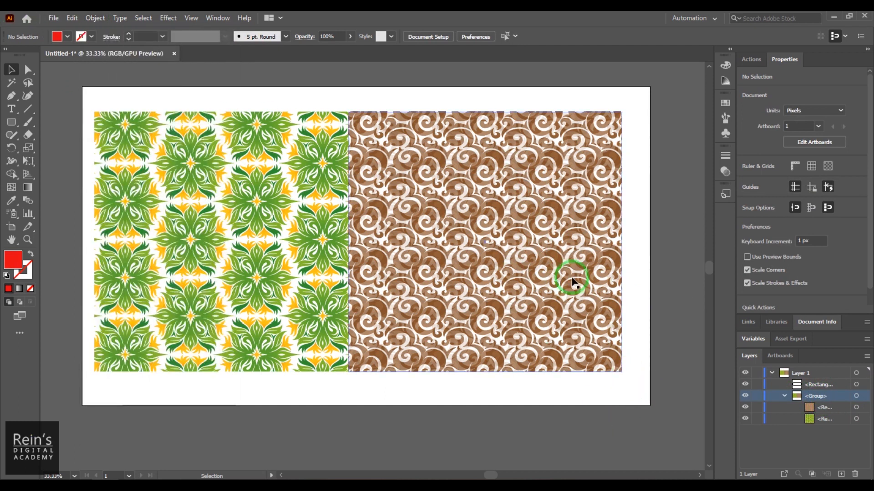
{"action": "left_click", "coordinate": [571, 279]}
{"action": "left_click", "coordinate": [100, 18]}
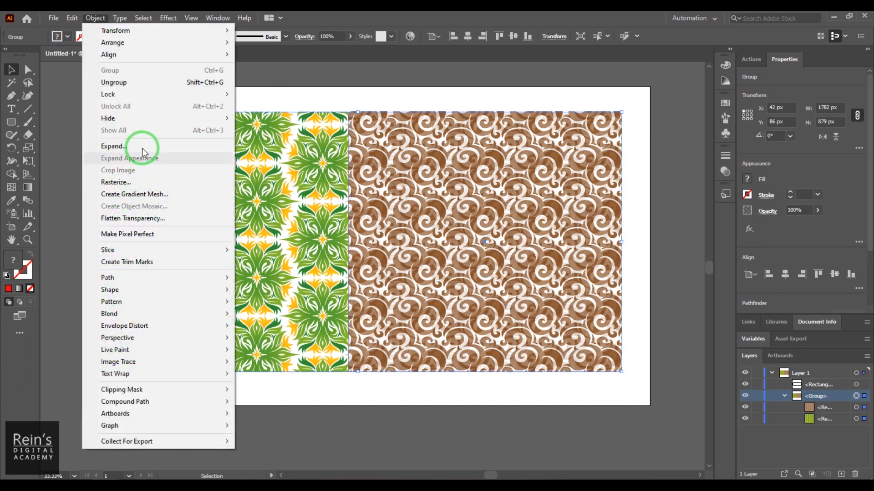
{"action": "left_click", "coordinate": [137, 83]}
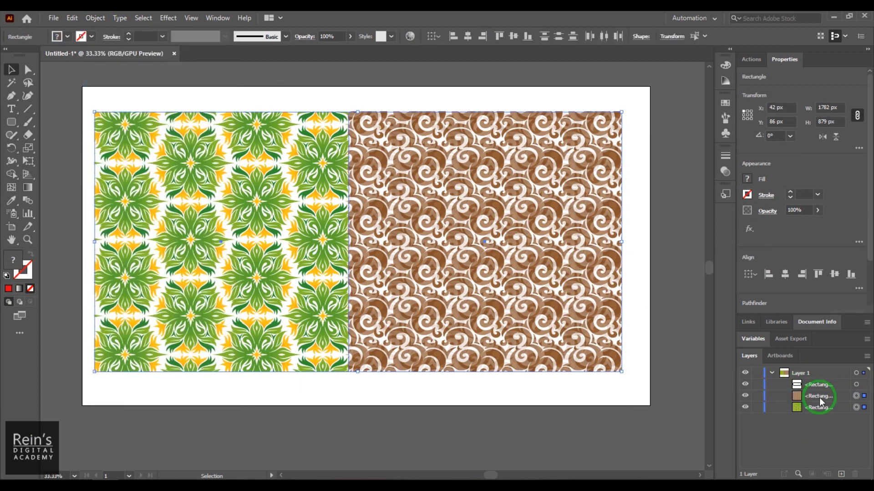
Select the unfilled rounded rectangle above the patterns, fill it with red, and deselect it
{"action": "left_click", "coordinate": [813, 385]}
{"action": "left_click", "coordinate": [342, 380]}
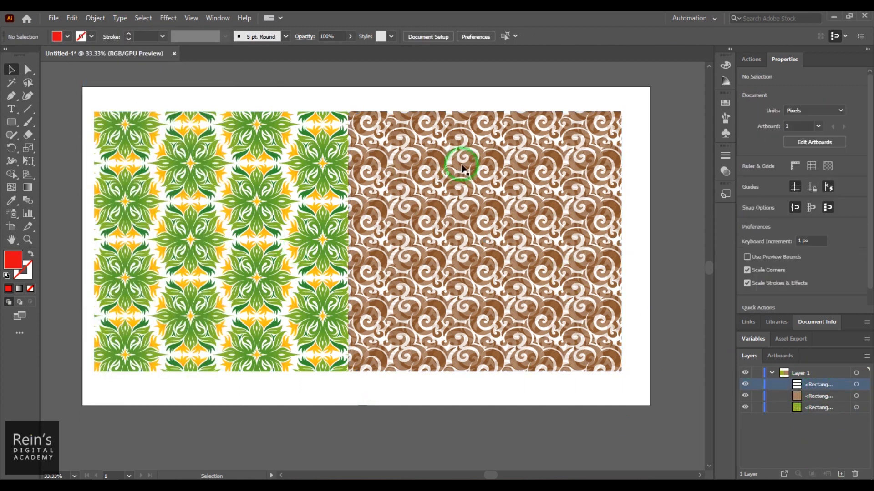
{"action": "left_click", "coordinate": [437, 174]}
{"action": "left_click", "coordinate": [57, 36]}
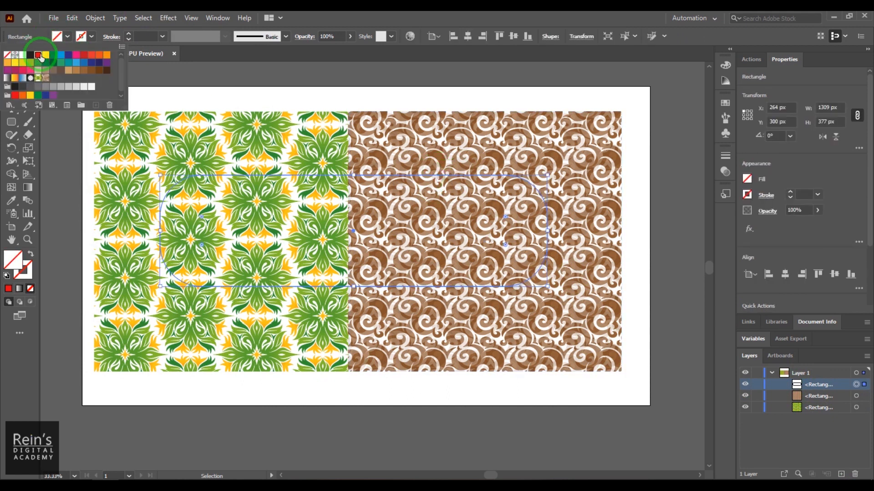
{"action": "left_click", "coordinate": [39, 56]}
{"action": "left_click", "coordinate": [384, 98]}
{"action": "left_click", "coordinate": [181, 82]}
Group the red shape with both patterned rectangles and move the group to about X 69 px, Y 70 px
{"action": "left_click_drag", "start_coordinate": [132, 85], "coordinate": [652, 396]}
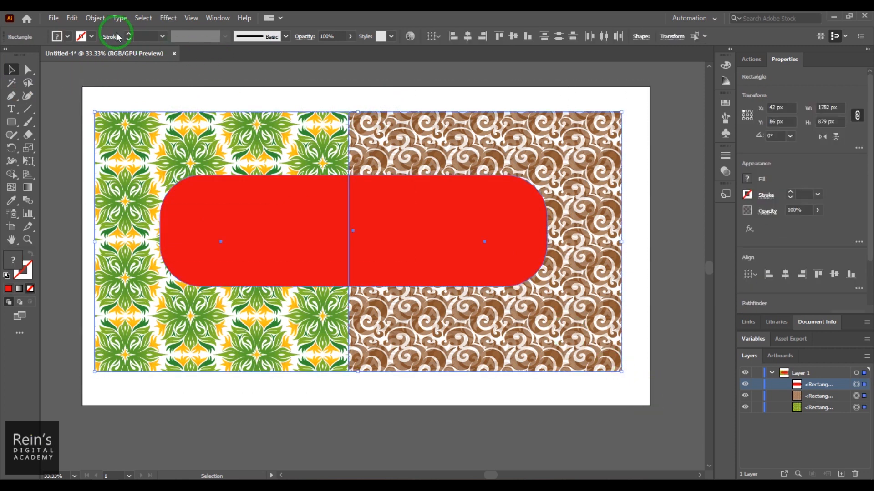
{"action": "left_click", "coordinate": [96, 18]}
{"action": "left_click", "coordinate": [156, 71]}
{"action": "left_click", "coordinate": [530, 94]}
{"action": "left_click", "coordinate": [435, 182]}
{"action": "left_click_drag", "start_coordinate": [402, 218], "coordinate": [365, 210]}
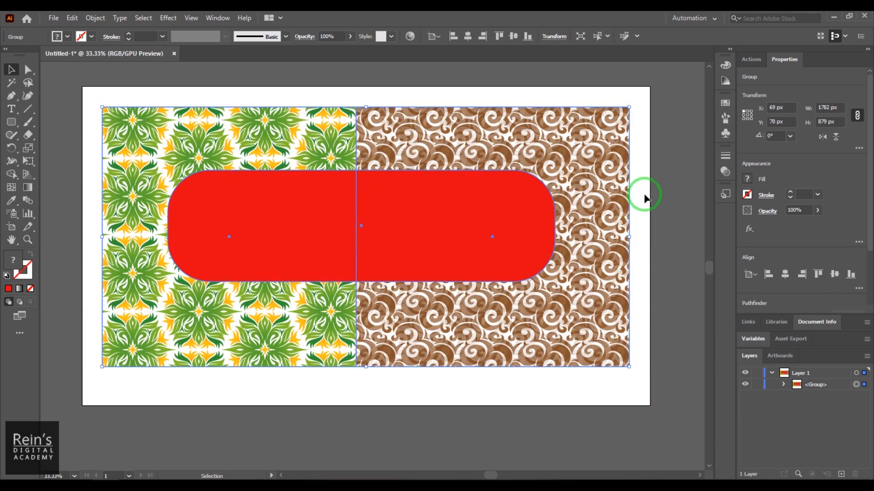
{"action": "left_click", "coordinate": [662, 186]}
Try to make a clipping mask directly from the grouped artwork
{"action": "left_click", "coordinate": [458, 130]}
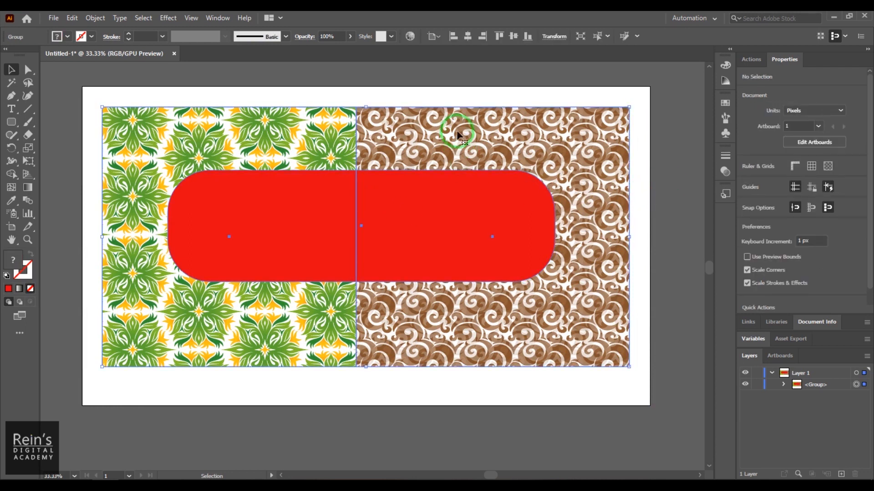
{"action": "left_click", "coordinate": [95, 17]}
{"action": "mouse_move", "coordinate": [185, 389]}
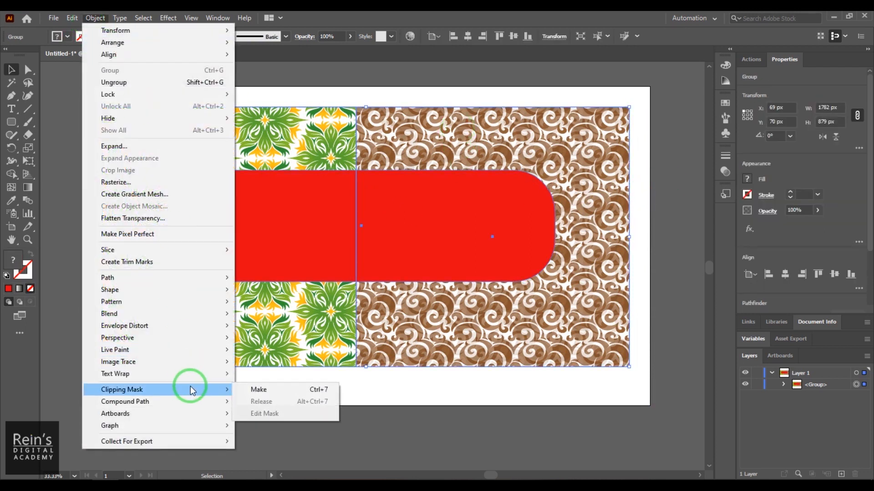
{"action": "left_click", "coordinate": [261, 391]}
{"action": "left_click", "coordinate": [628, 456]}
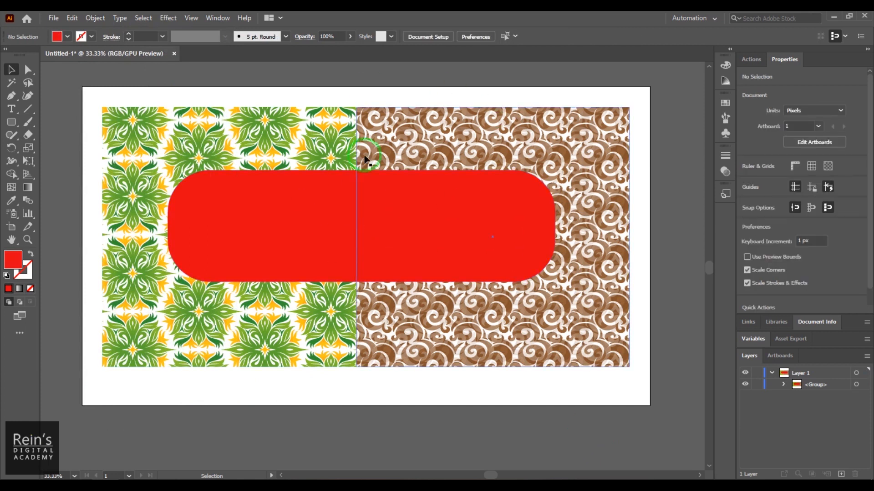
Select the group again, make a clipping mask from it, and undo the mask
{"action": "left_click", "coordinate": [401, 184]}
{"action": "left_click", "coordinate": [95, 18]}
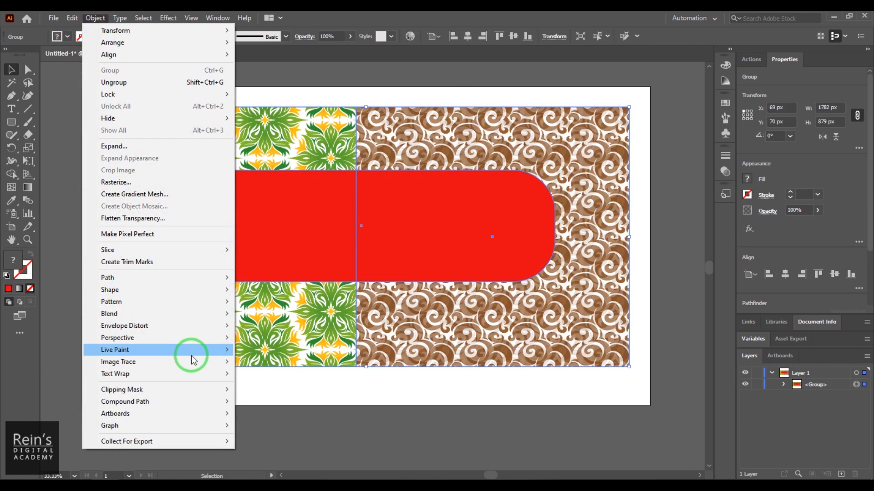
{"action": "left_click", "coordinate": [278, 394]}
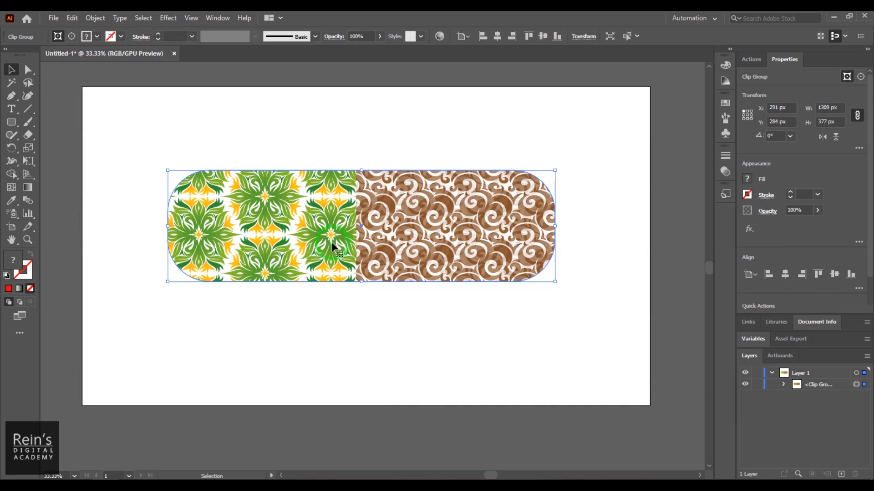
{"action": "key", "text": "ctrl+z"}
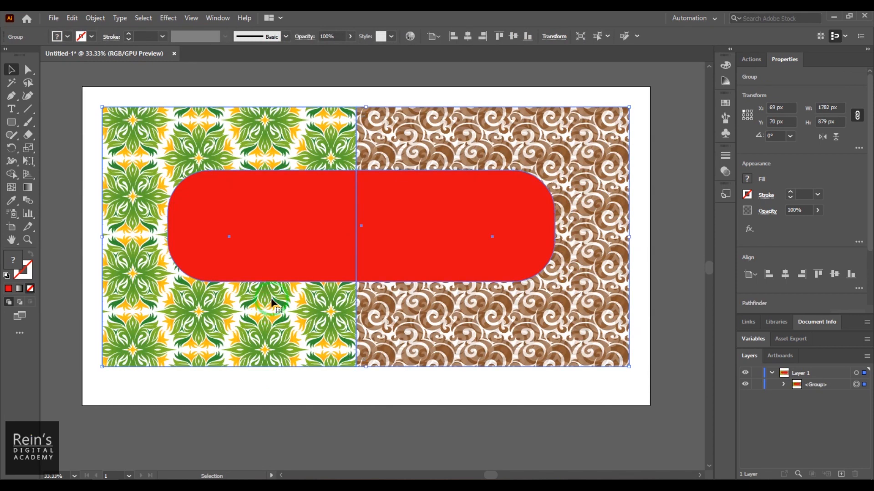
Ungroup the artwork and delete only the red rounded shape, keeping both patterned rectangles
{"action": "left_click", "coordinate": [95, 18]}
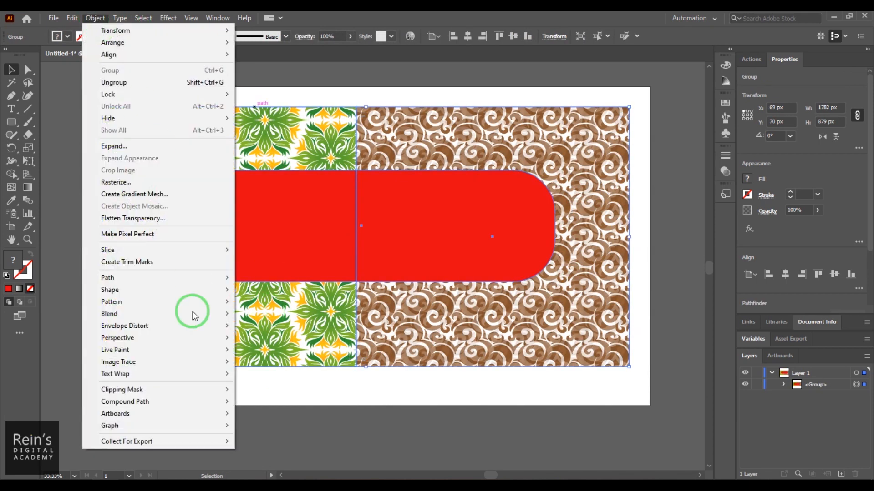
{"action": "left_click", "coordinate": [157, 82]}
{"action": "key", "text": "Delete"}
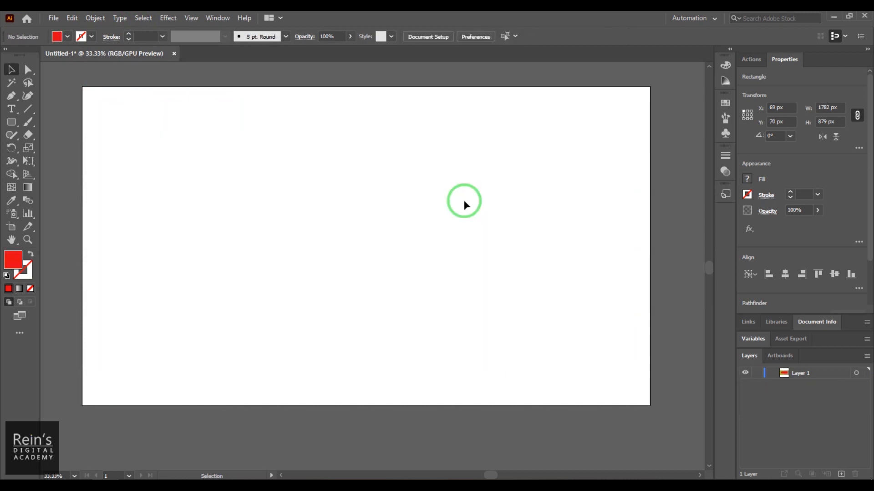
{"action": "key", "text": "ctrl+z"}
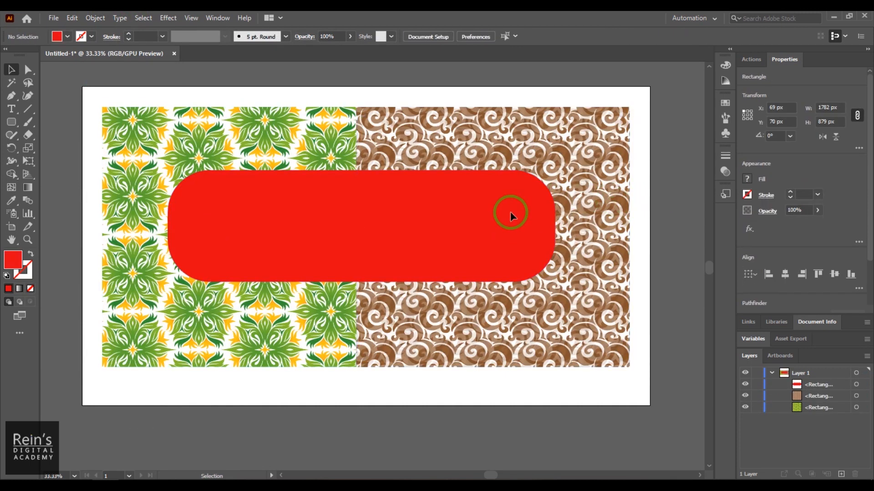
{"action": "key", "text": "Delete"}
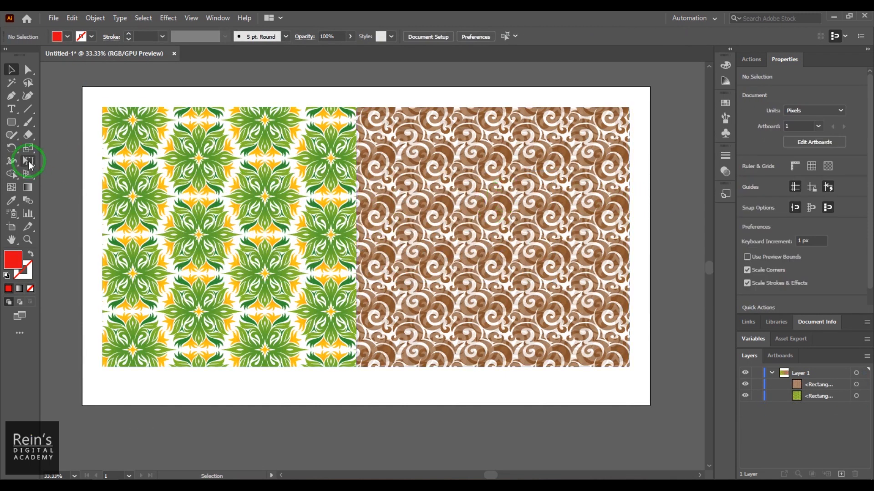
Add the point text "REINS" over the two patterned rectangles
{"action": "left_click", "coordinate": [13, 109]}
{"action": "left_click", "coordinate": [214, 228]}
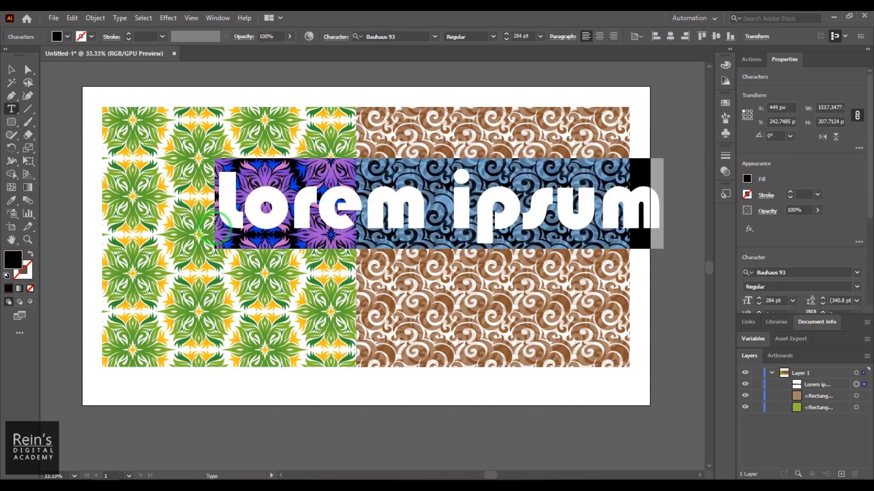
{"action": "type", "text": "REINS"}
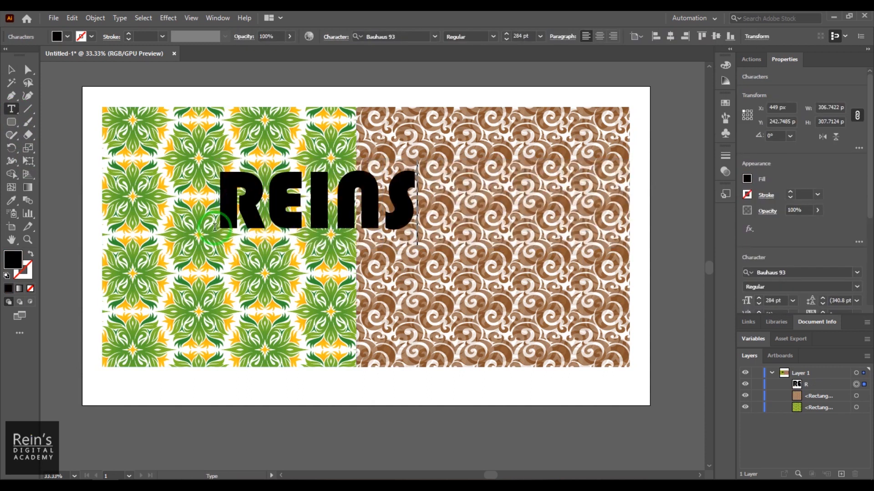
Enlarge the REINS text to about 1346 px wide and position it across both patterned rectangles
{"action": "key", "text": "Escape"}
{"action": "left_click_drag", "start_coordinate": [230, 226], "coordinate": [186, 305]}
{"action": "left_click_drag", "start_coordinate": [377, 226], "coordinate": [571, 135]}
{"action": "left_click", "coordinate": [125, 99]}
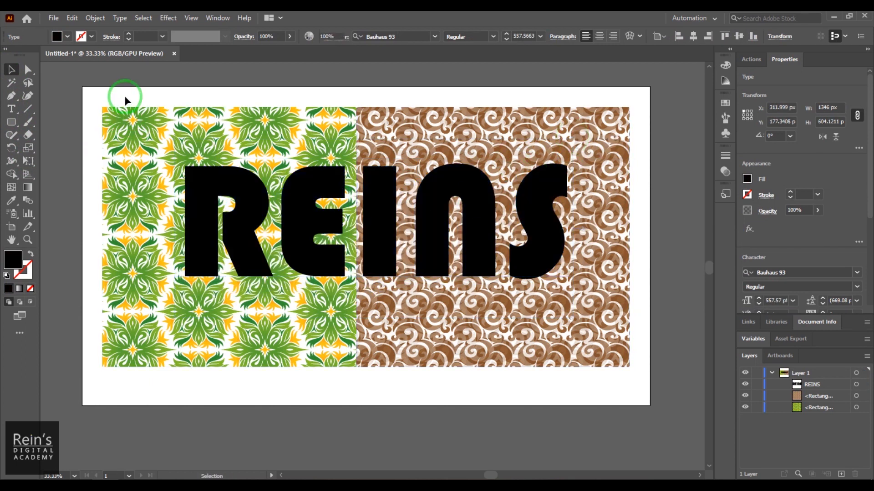
Make a clipping mask from the REINS text and both patterned rectangles, and release that mask
{"action": "left_click_drag", "start_coordinate": [94, 97], "coordinate": [657, 384]}
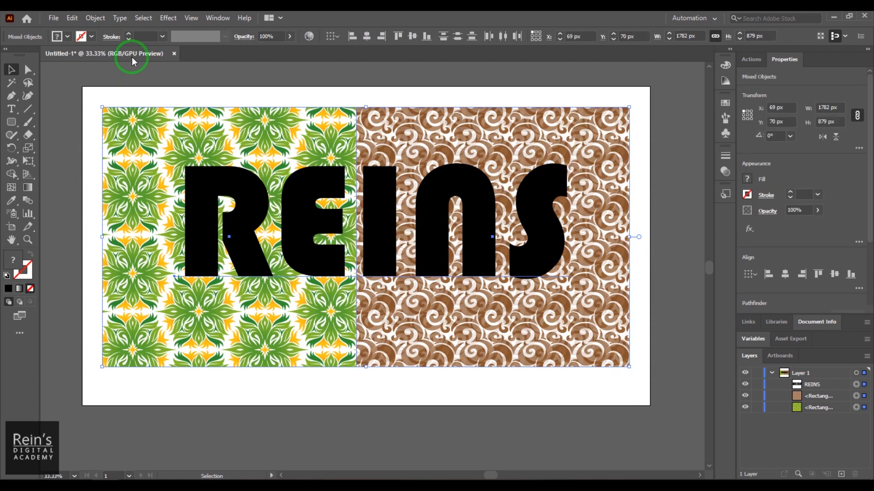
{"action": "left_click", "coordinate": [95, 18]}
{"action": "mouse_move", "coordinate": [210, 390]}
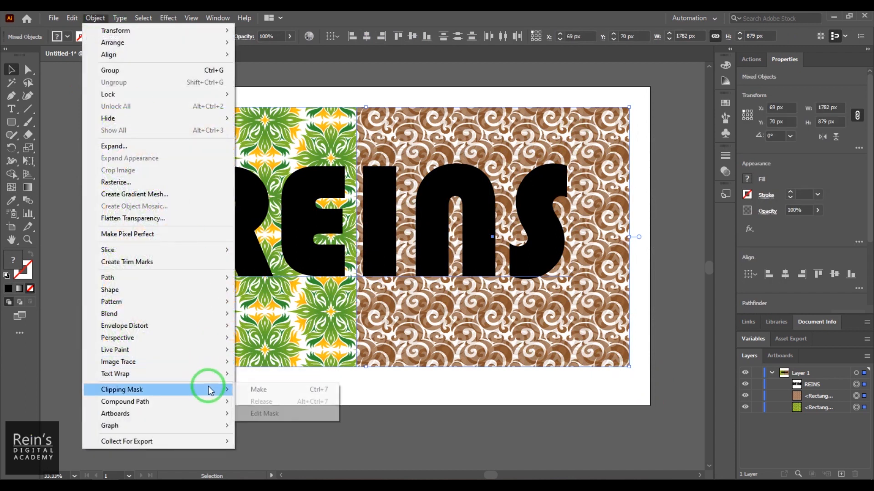
{"action": "left_click", "coordinate": [272, 392]}
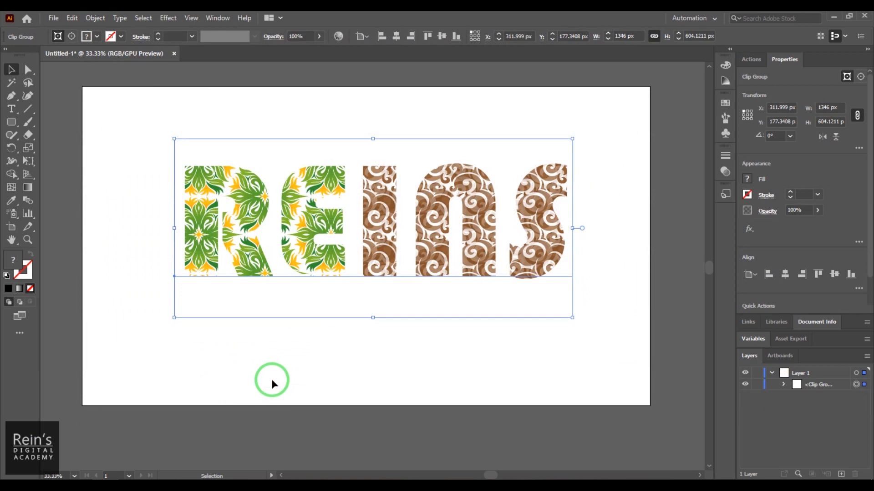
{"action": "key", "text": "ctrl+alt+7"}
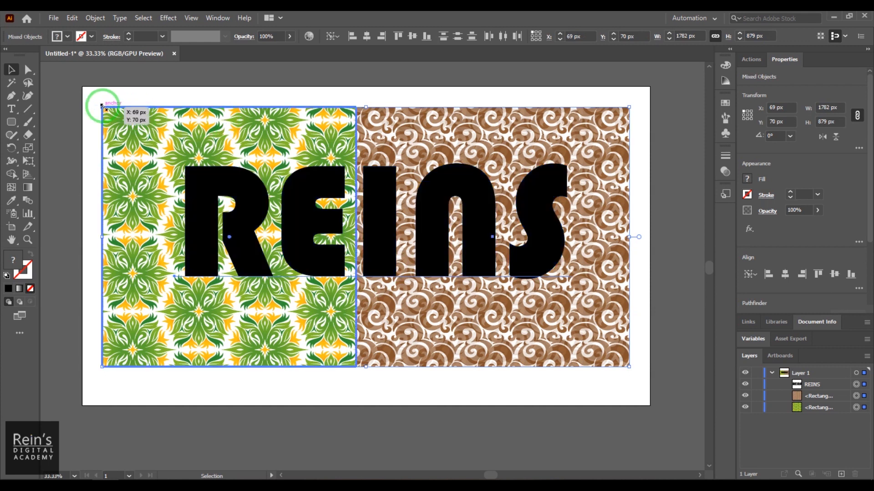
Scale the text and both patterned rectangles together to about 2079 × 1165 px, extending past every edge of the artboard
{"action": "left_click_drag", "start_coordinate": [102, 106], "coordinate": [71, 71]}
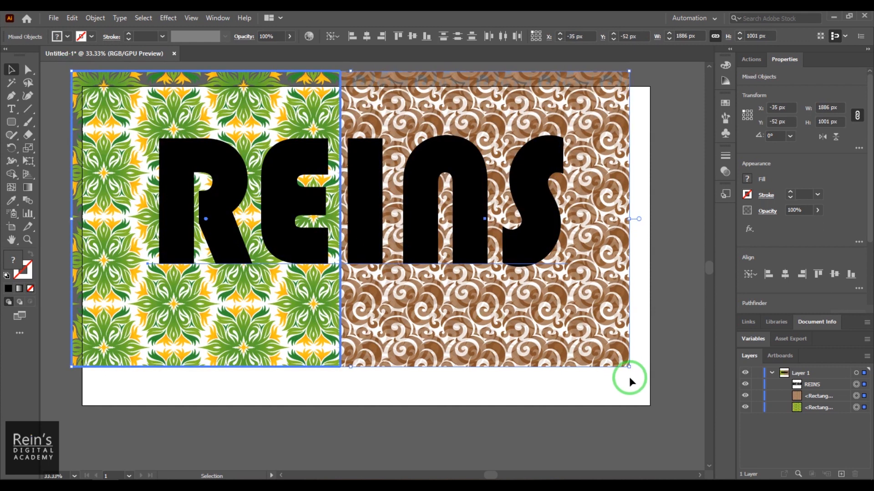
{"action": "left_click_drag", "start_coordinate": [630, 366], "coordinate": [687, 415]}
{"action": "key", "text": "space"}
{"action": "left_click_drag", "start_coordinate": [410, 293], "coordinate": [459, 323]}
{"action": "left_click", "coordinate": [464, 80]}
{"action": "left_click_drag", "start_coordinate": [488, 92], "coordinate": [342, 85]}
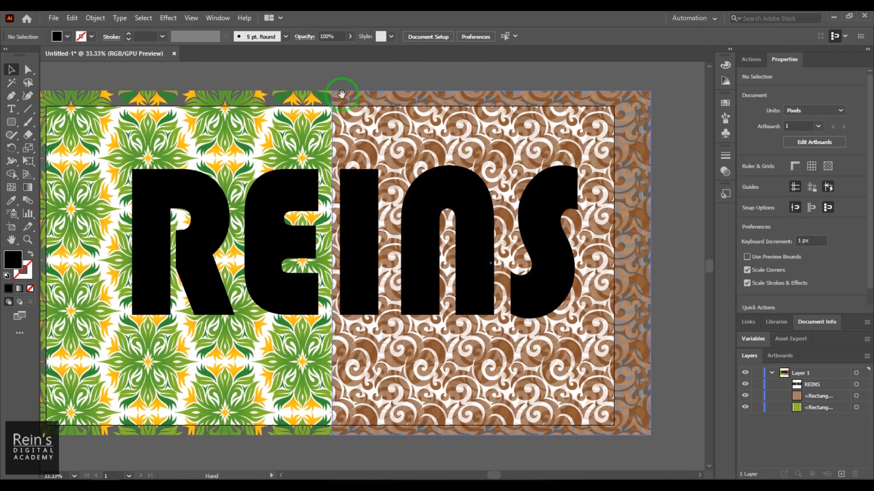
{"action": "left_click_drag", "start_coordinate": [468, 208], "coordinate": [500, 206]}
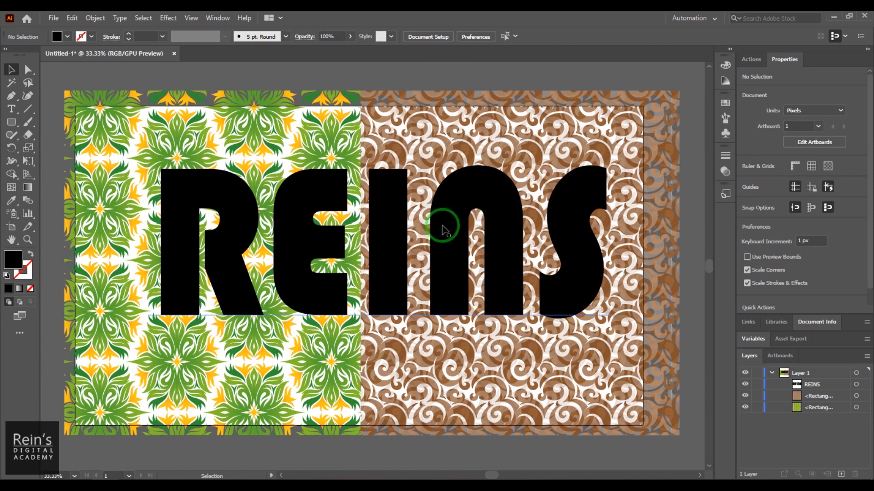
Create a black-filled rectangle 1920 px wide and 1080 px high on top of the artwork
{"action": "left_click_drag", "start_coordinate": [12, 122], "coordinate": [57, 123]}
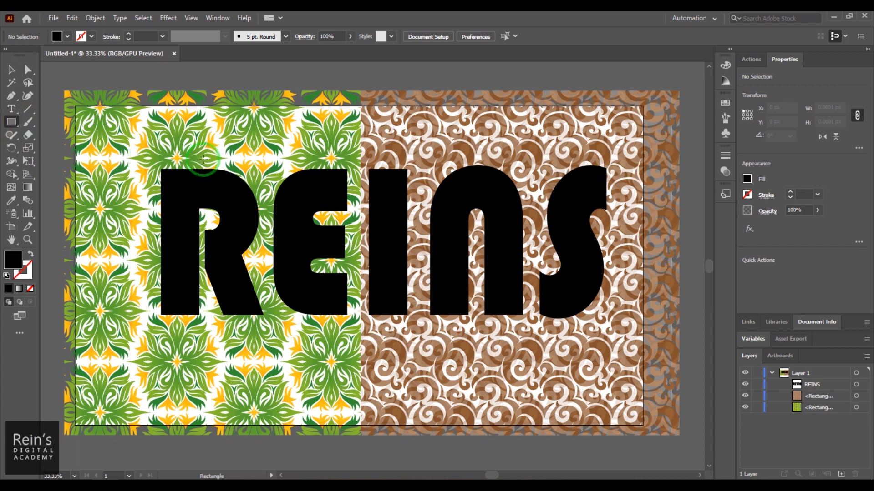
{"action": "left_click", "coordinate": [221, 134]}
{"action": "left_click_drag", "start_coordinate": [414, 124], "coordinate": [432, 158]}
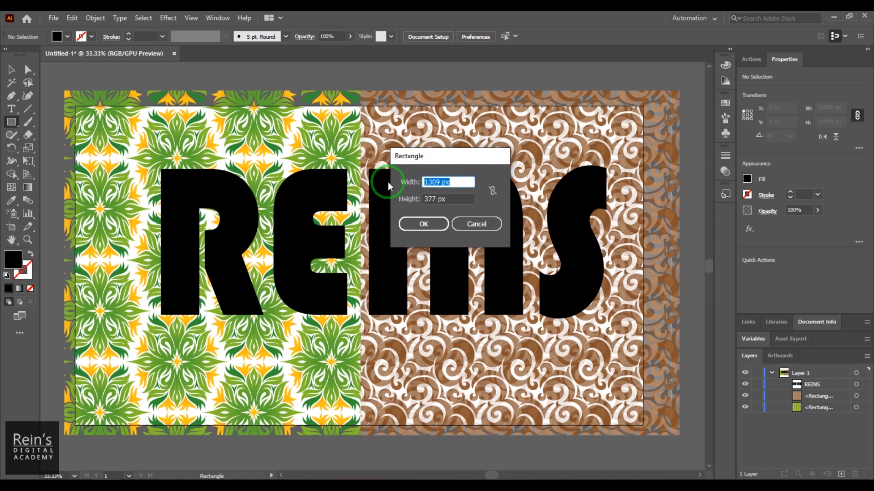
{"action": "type", "text": "1920"}
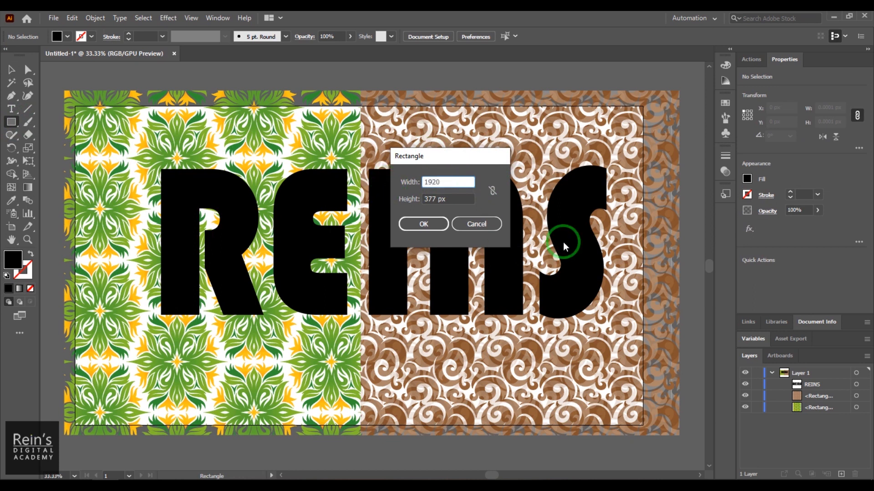
{"action": "key", "text": "Tab"}
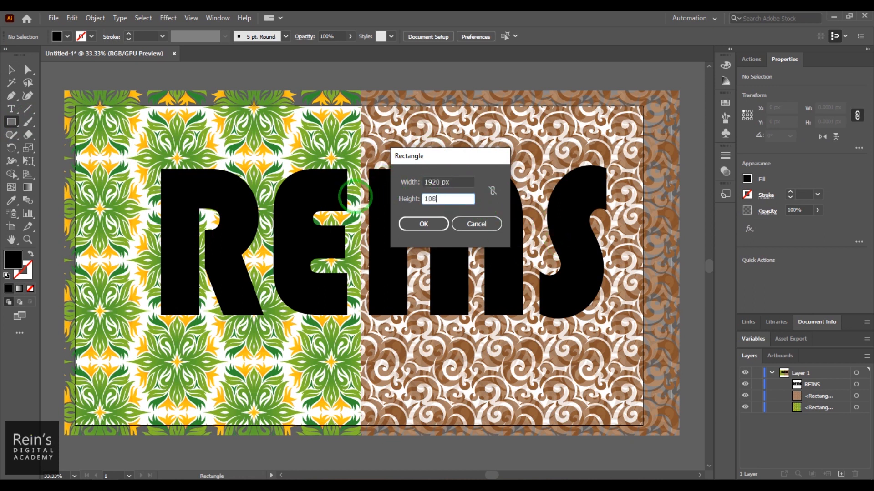
{"action": "type", "text": "1080"}
{"action": "key", "text": "Return"}
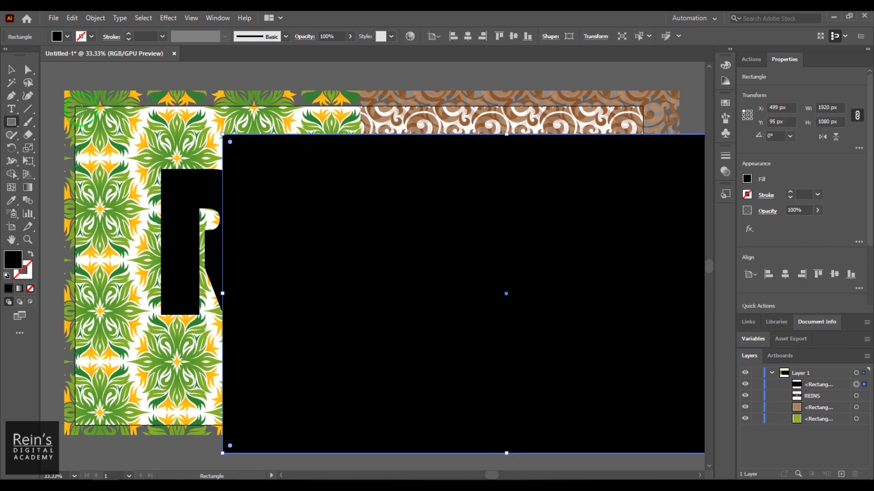
Center the black rectangle horizontally and vertically on the artboard, and deselect it
{"action": "left_click", "coordinate": [5, 67]}
{"action": "left_click_drag", "start_coordinate": [286, 211], "coordinate": [390, 271]}
{"action": "left_click", "coordinate": [468, 36]}
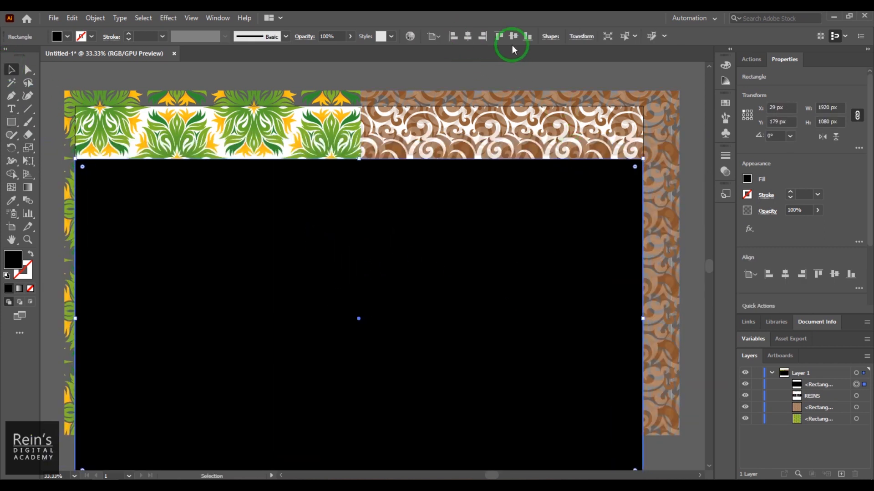
{"action": "left_click", "coordinate": [514, 36]}
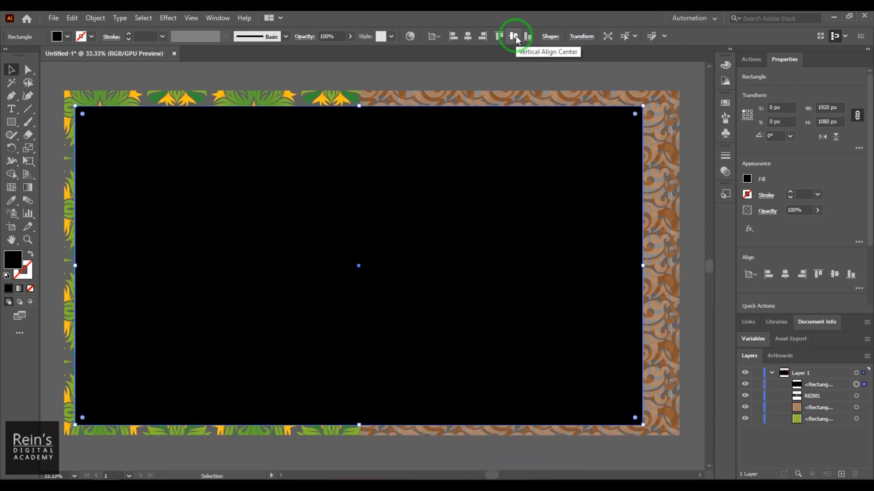
{"action": "left_click", "coordinate": [84, 80]}
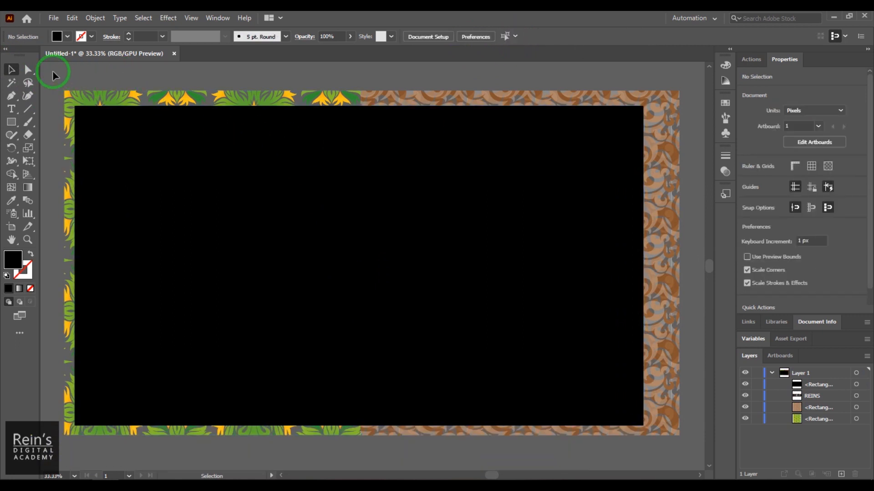
Select all the artwork and make a clipping mask with the black rectangle, trimming everything to the artboard
{"action": "scroll", "coordinate": [711, 439], "scroll_direction": "right", "scroll_amount": 4}
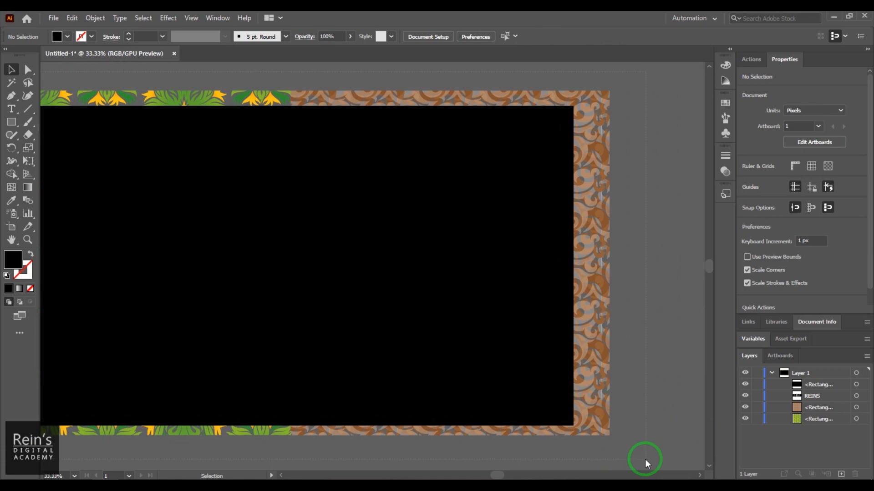
{"action": "key", "text": "ctrl+a"}
{"action": "left_click_drag", "start_coordinate": [494, 478], "coordinate": [486, 457]}
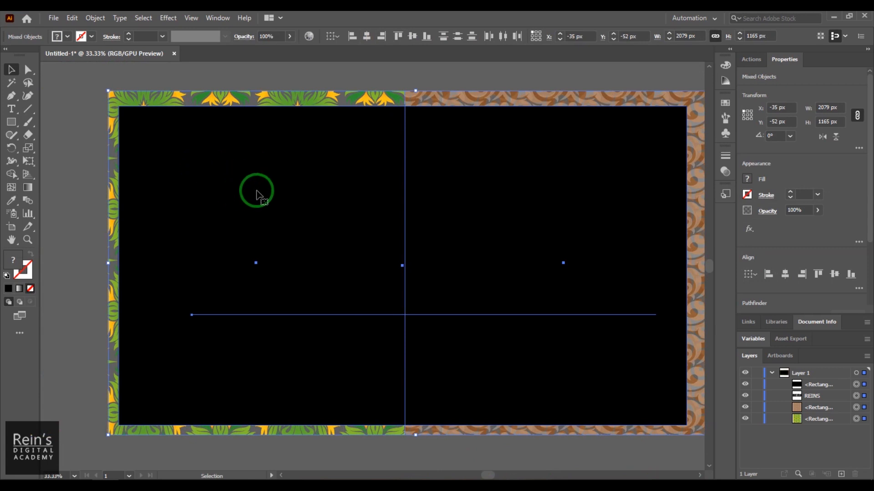
{"action": "left_click", "coordinate": [95, 18]}
{"action": "mouse_move", "coordinate": [189, 385]}
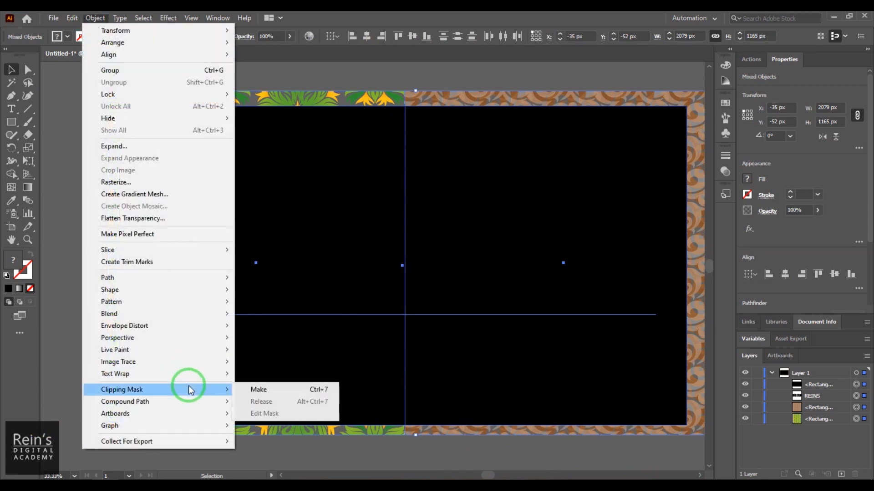
{"action": "left_click", "coordinate": [272, 390]}
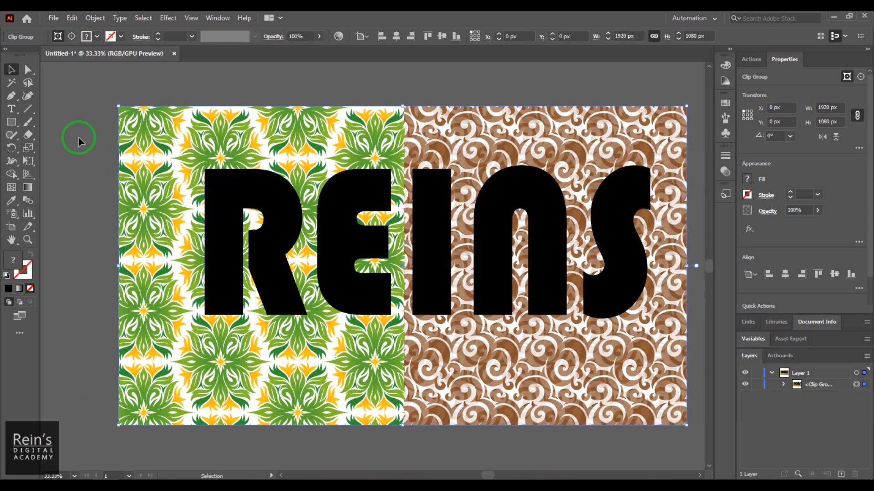